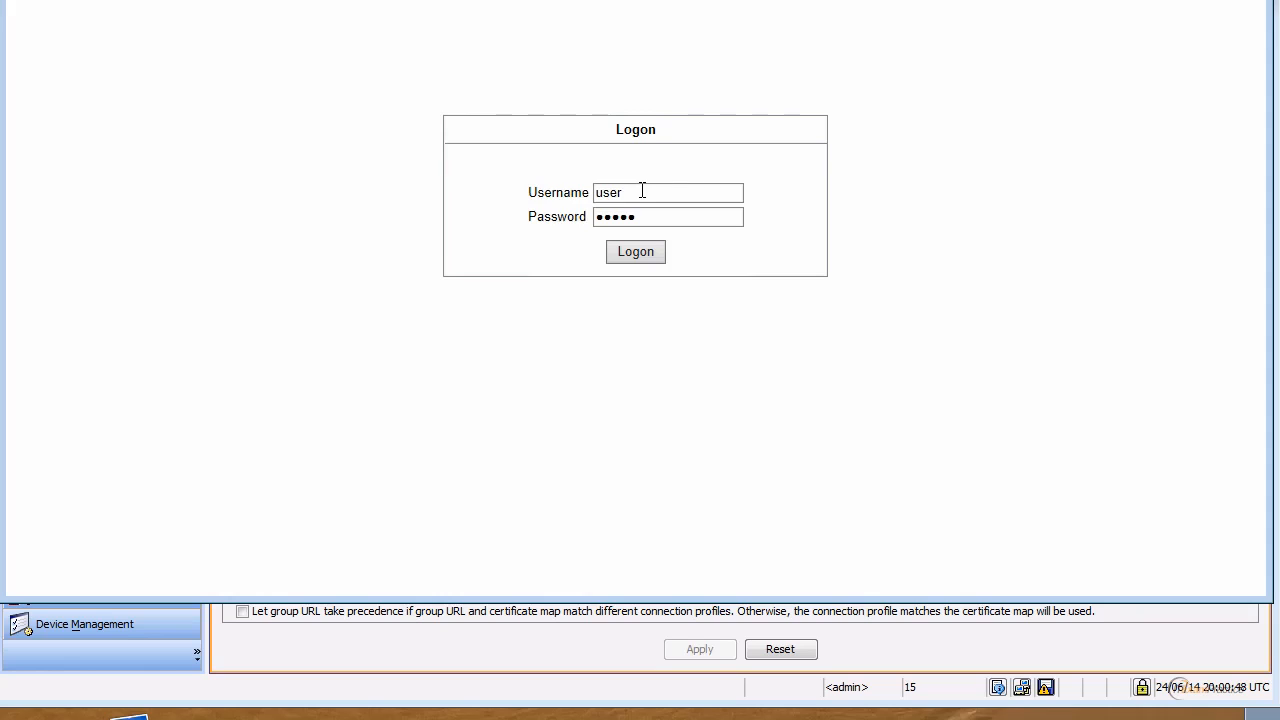
Step: Log on to the portal, log out, and log back in with the user's credentials
key("Return")
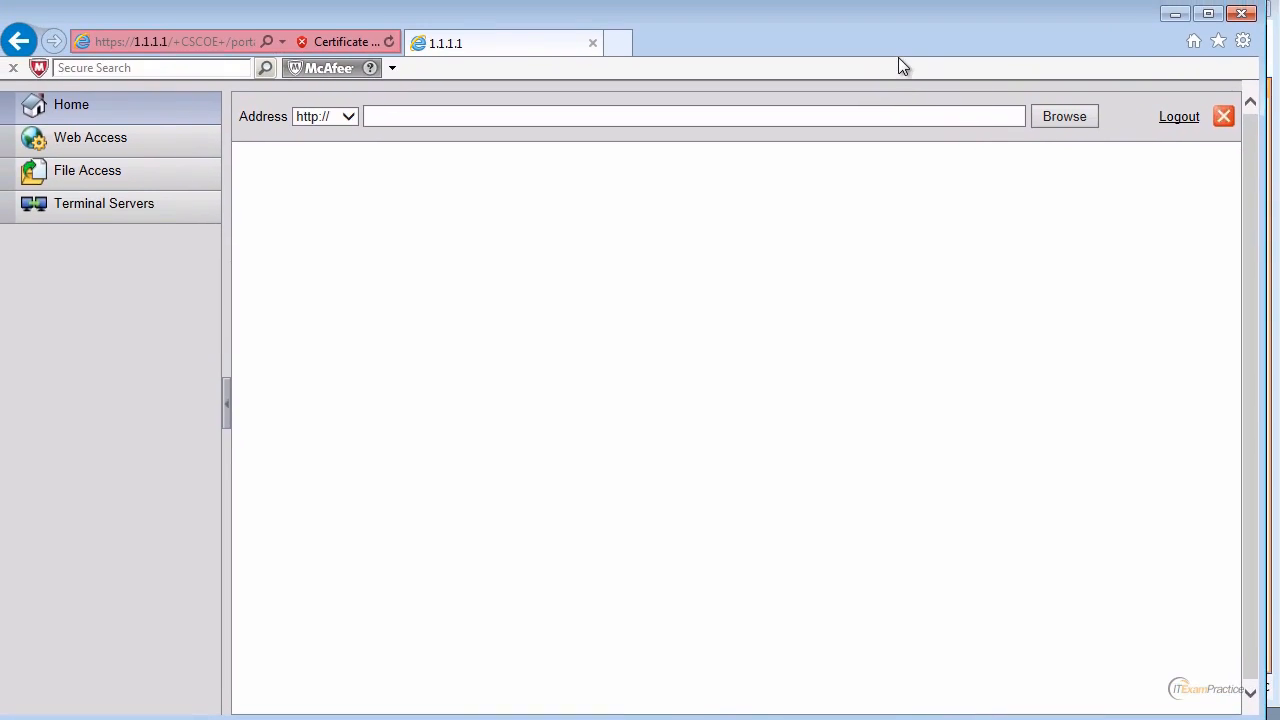
left_click(1182, 119)
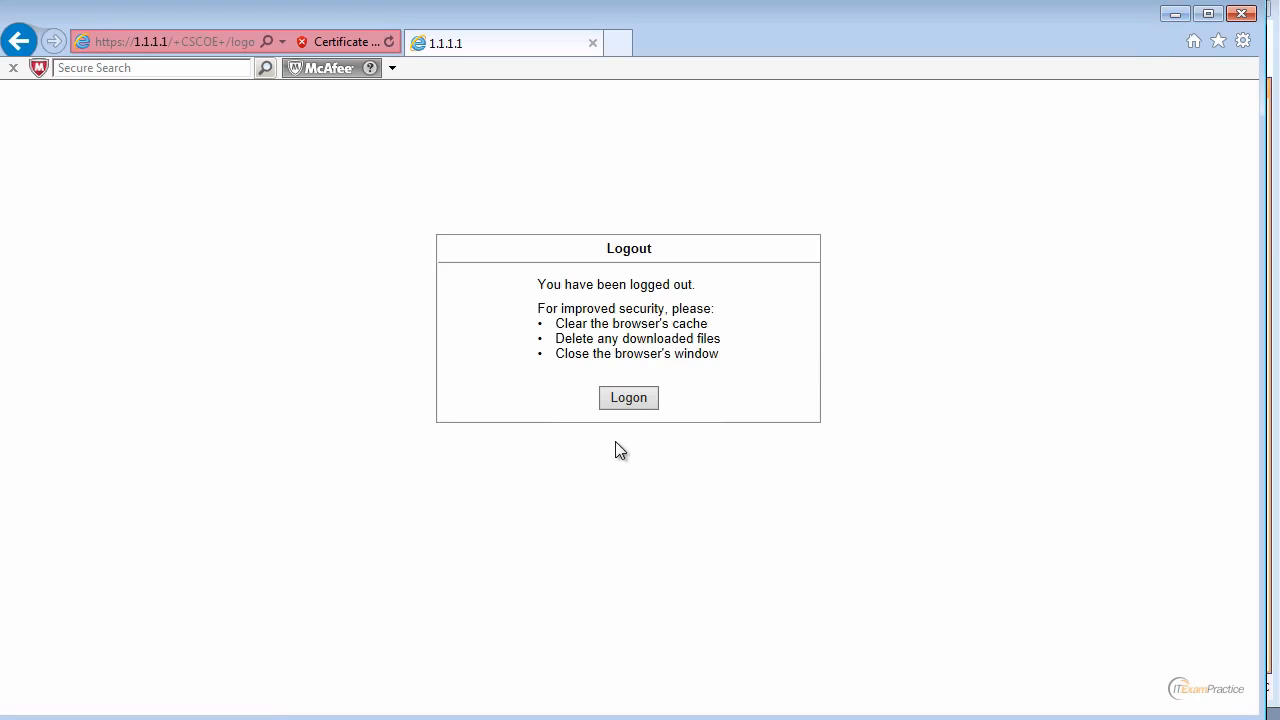
left_click(632, 399)
type("us")
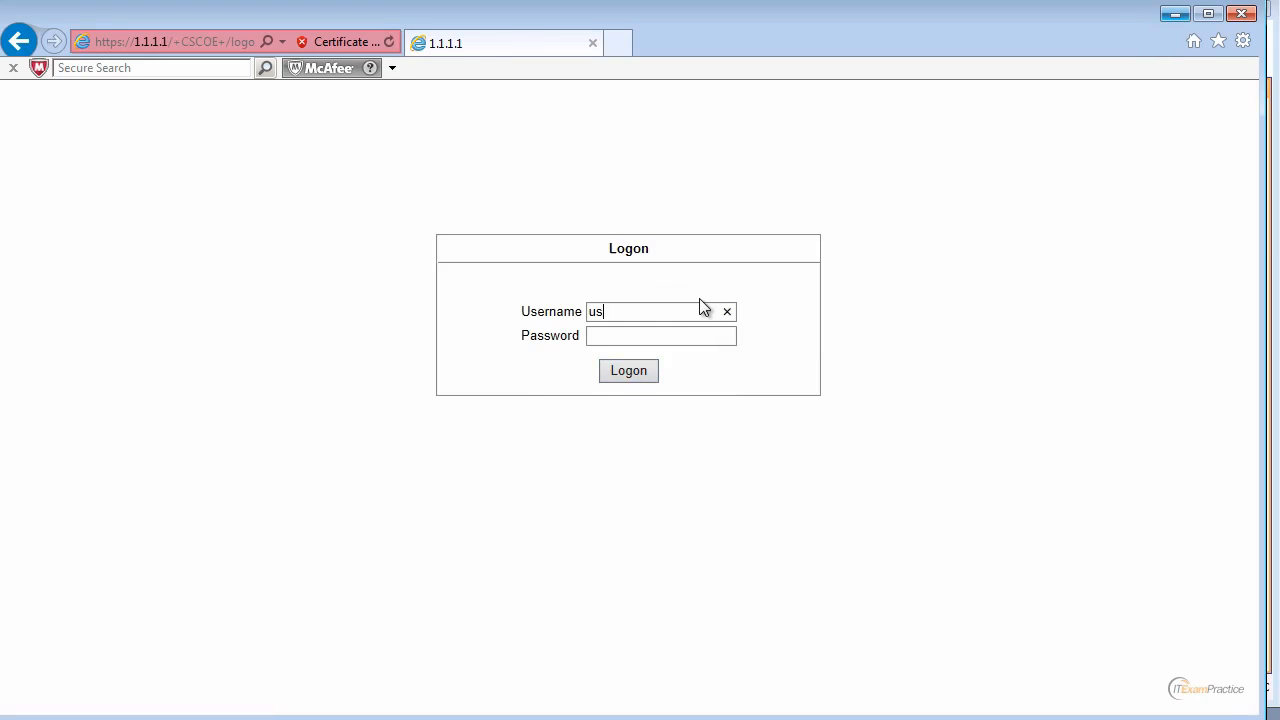
type("ercisco")
key("Return")
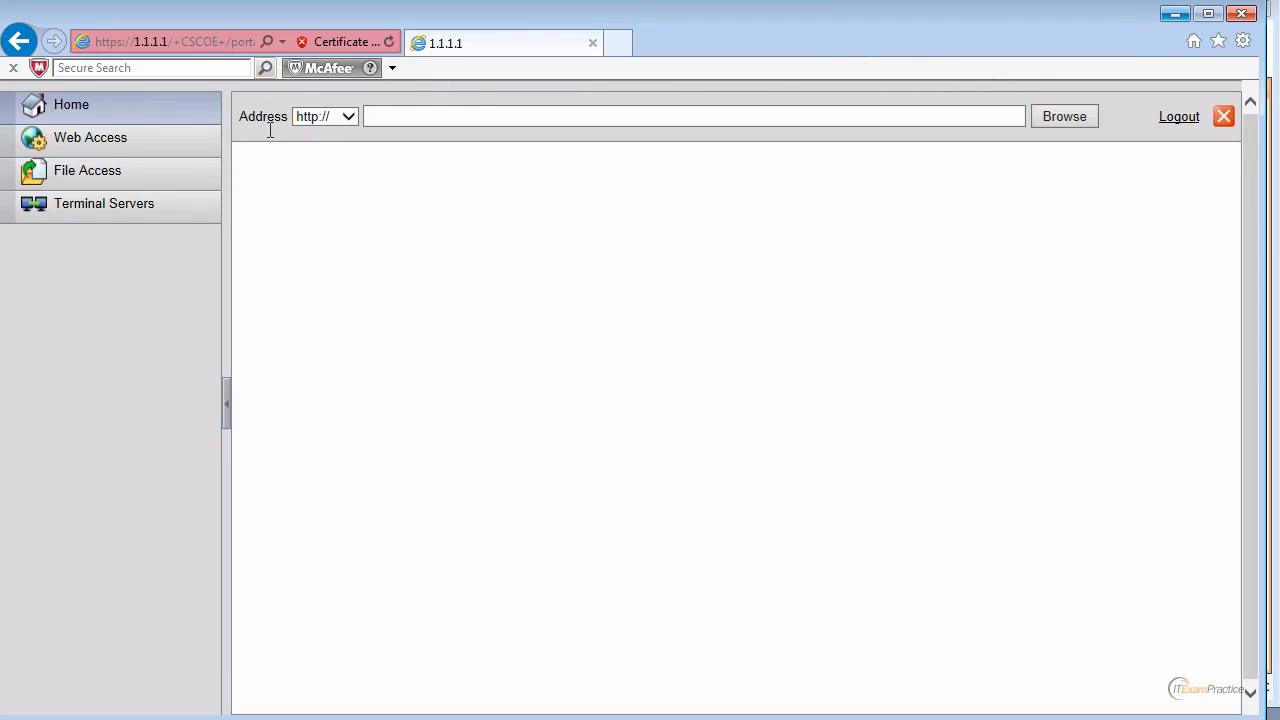
Step: Check the Web Access, Terminal Servers and File Access portal sections, then minimize the browser
left_click(322, 118)
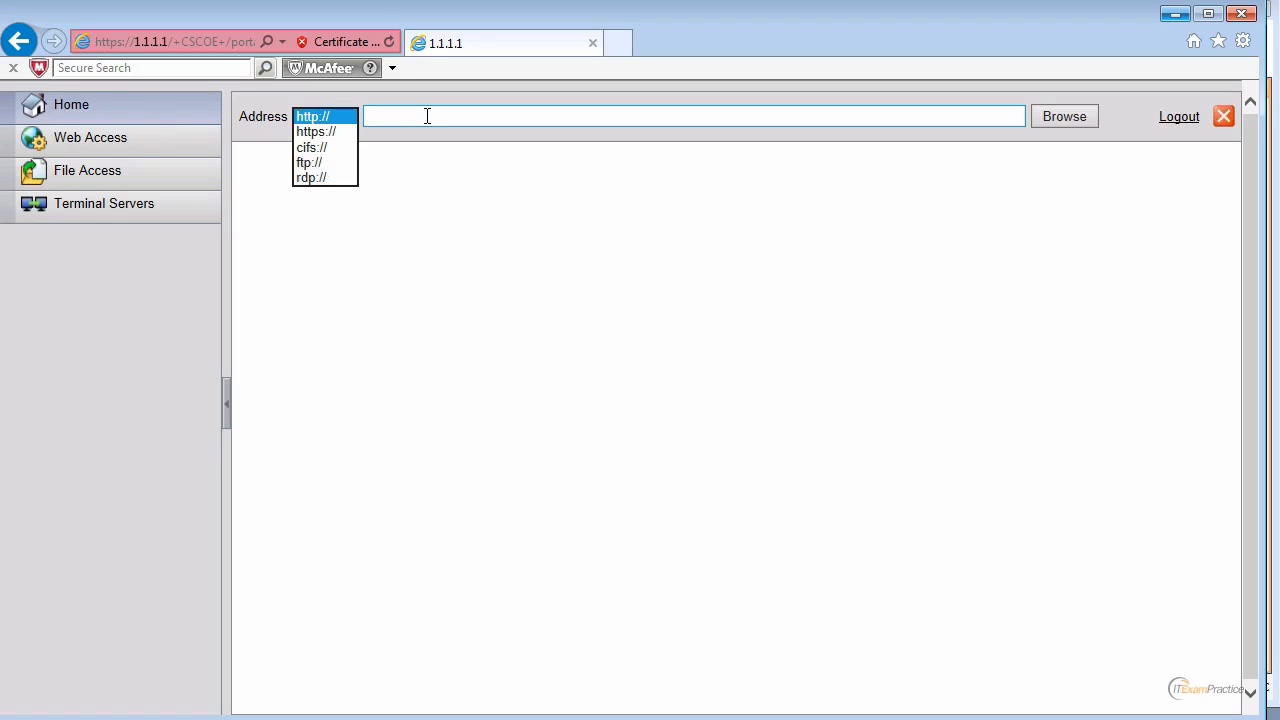
left_click(108, 146)
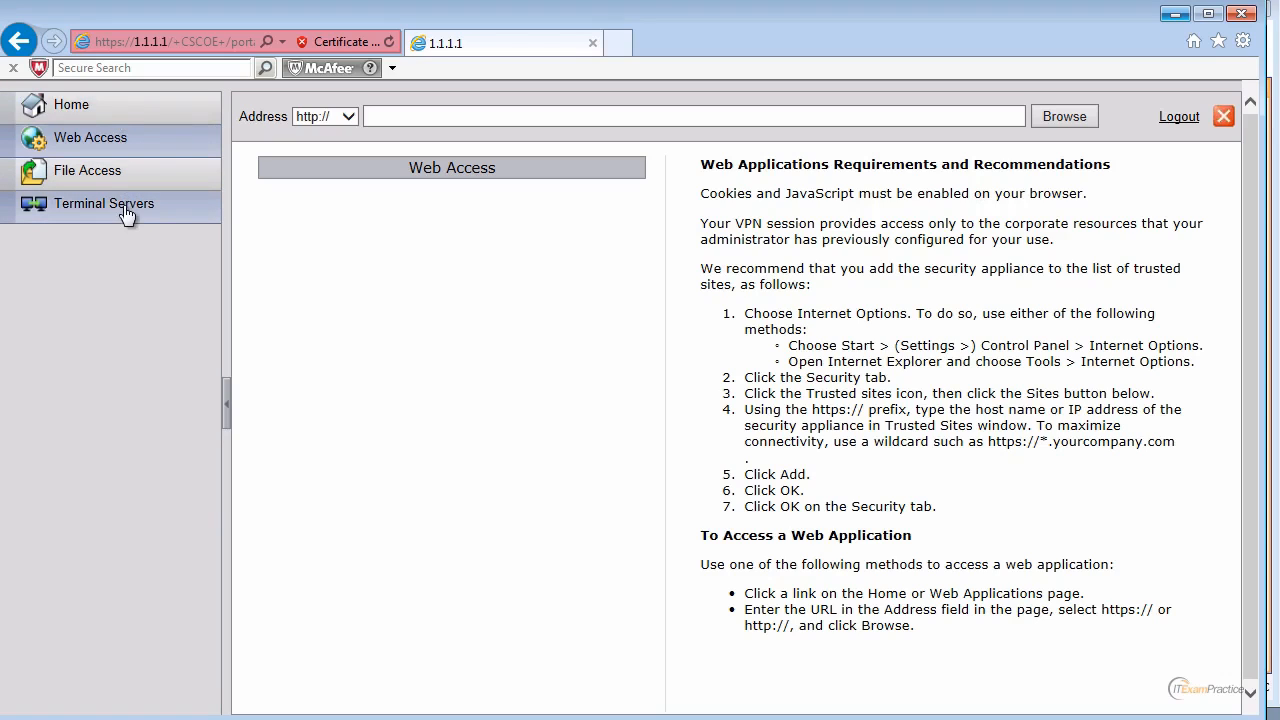
left_click(118, 203)
left_click(112, 171)
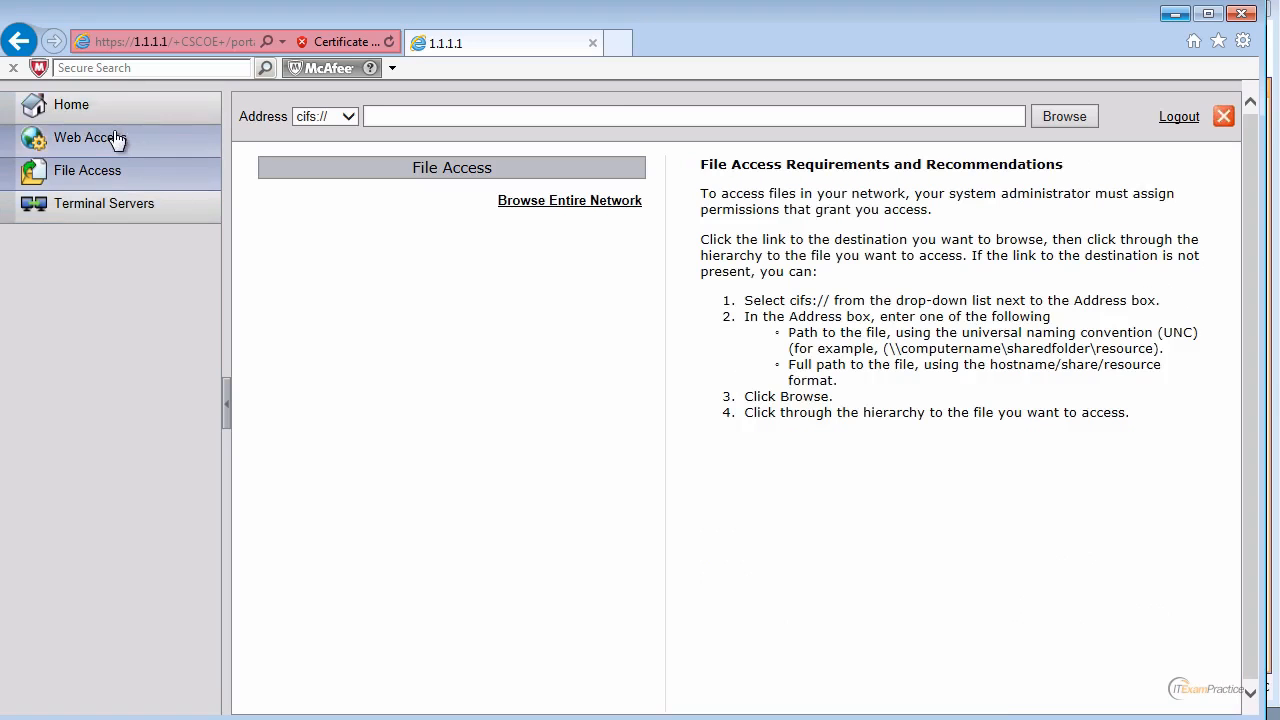
left_click(118, 146)
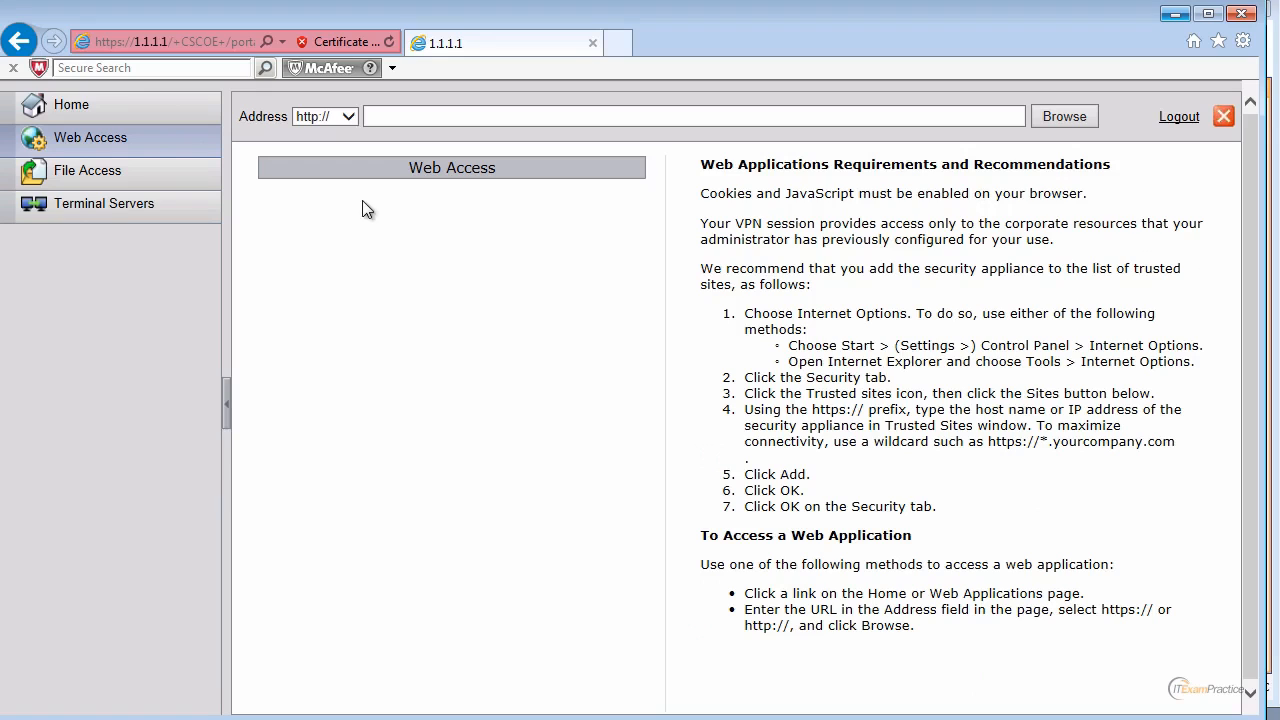
left_click(1174, 15)
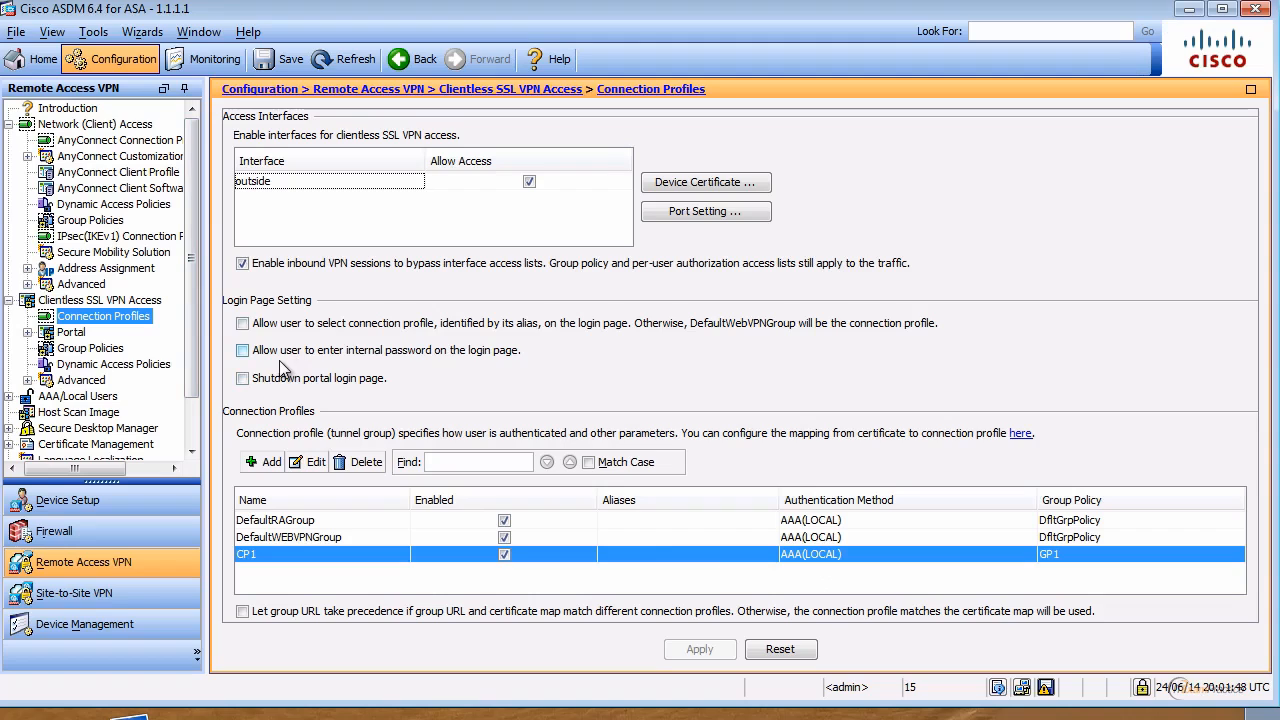
Step: Start a new bookmark list named BM1 under Portal > Bookmarks
left_click(29, 333)
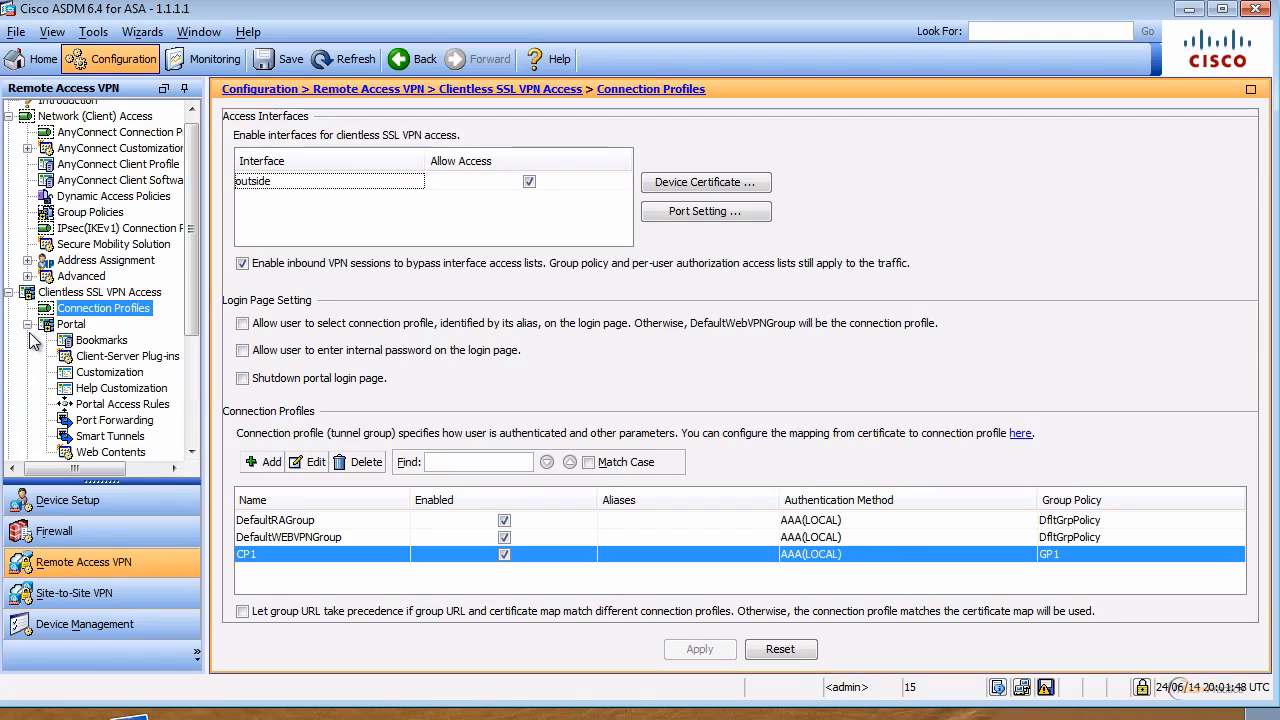
left_click(112, 341)
left_click(262, 176)
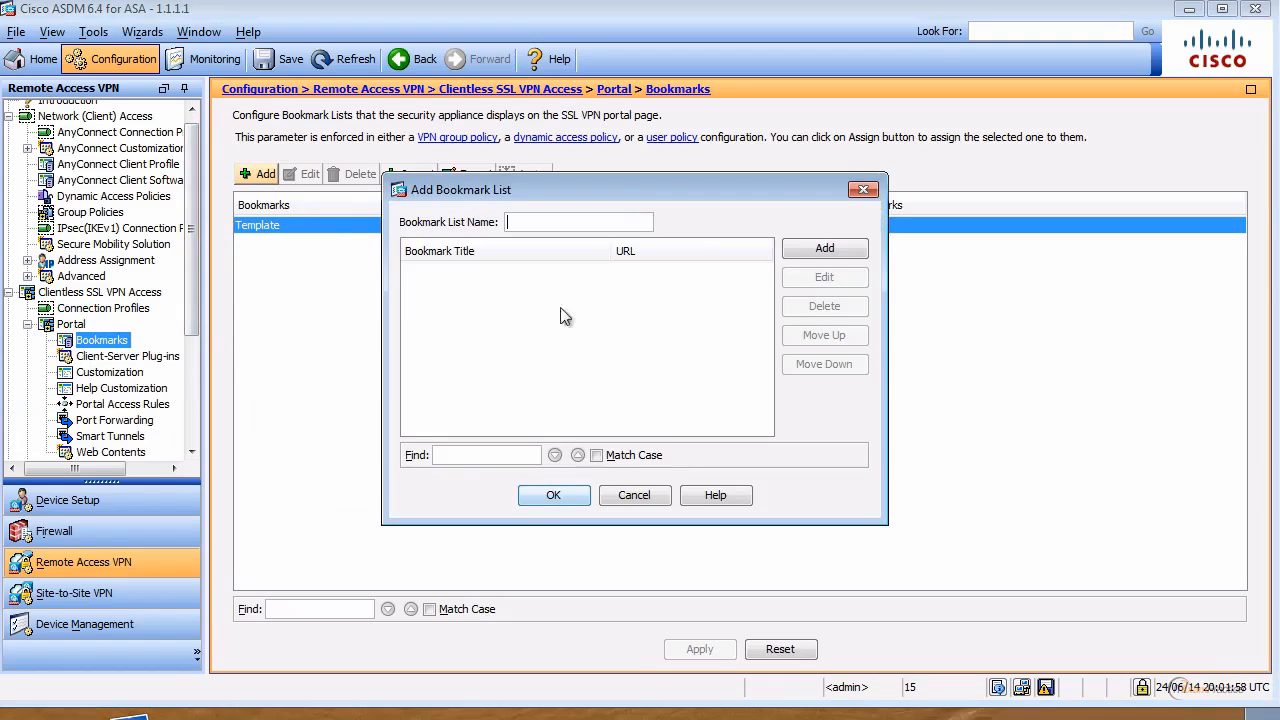
left_click(566, 222)
type("BM1")
Step: Add an rdp bookmark named Test pointing to 1.1.1.9
left_click(820, 250)
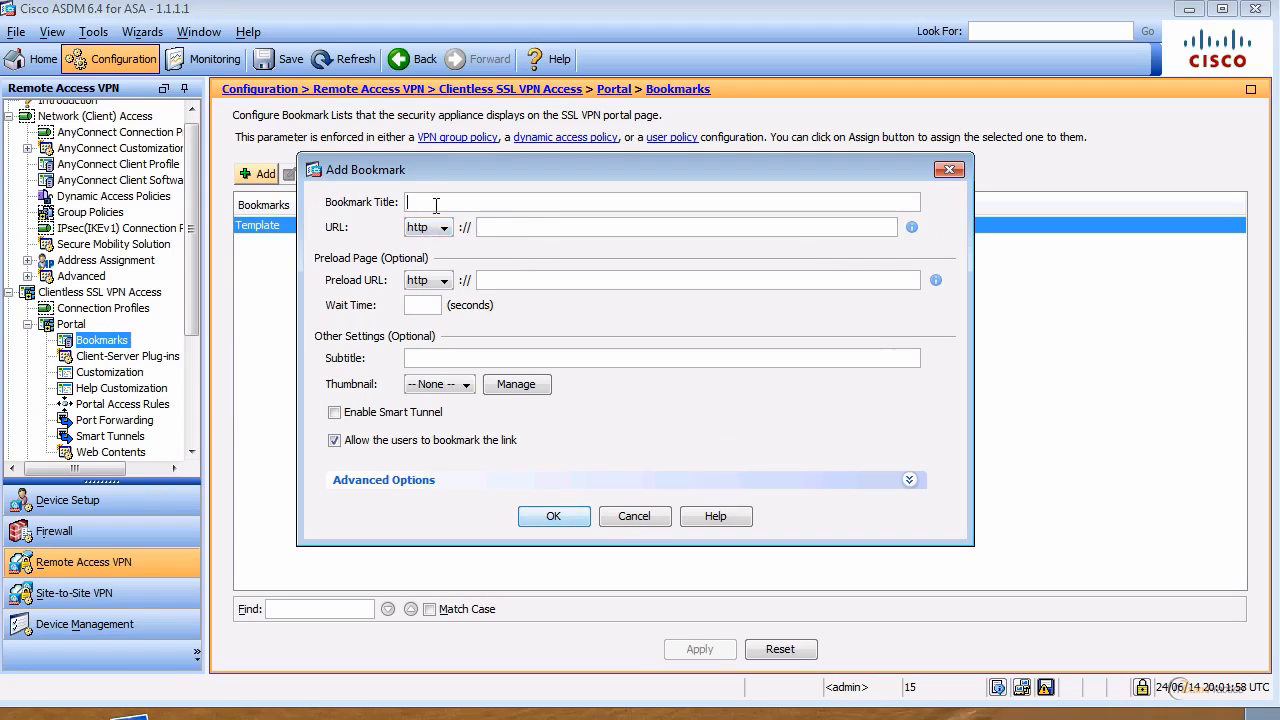
type("Test")
left_click(444, 228)
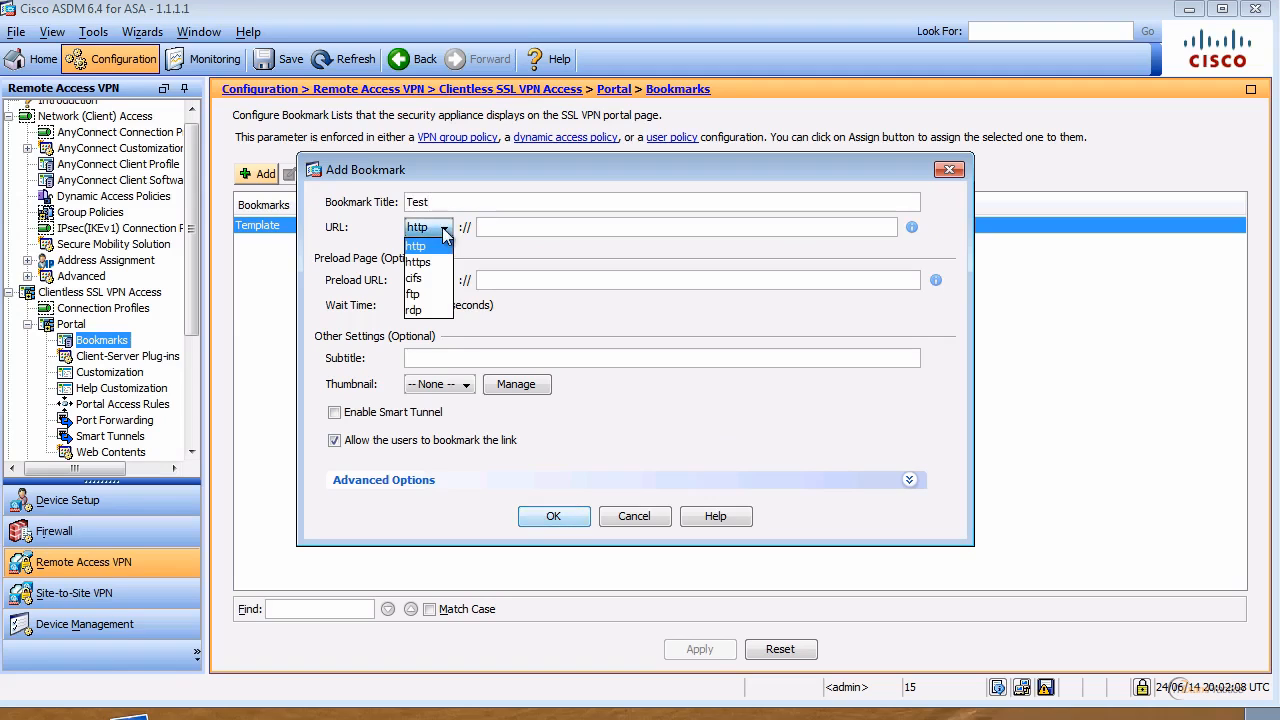
left_click(416, 310)
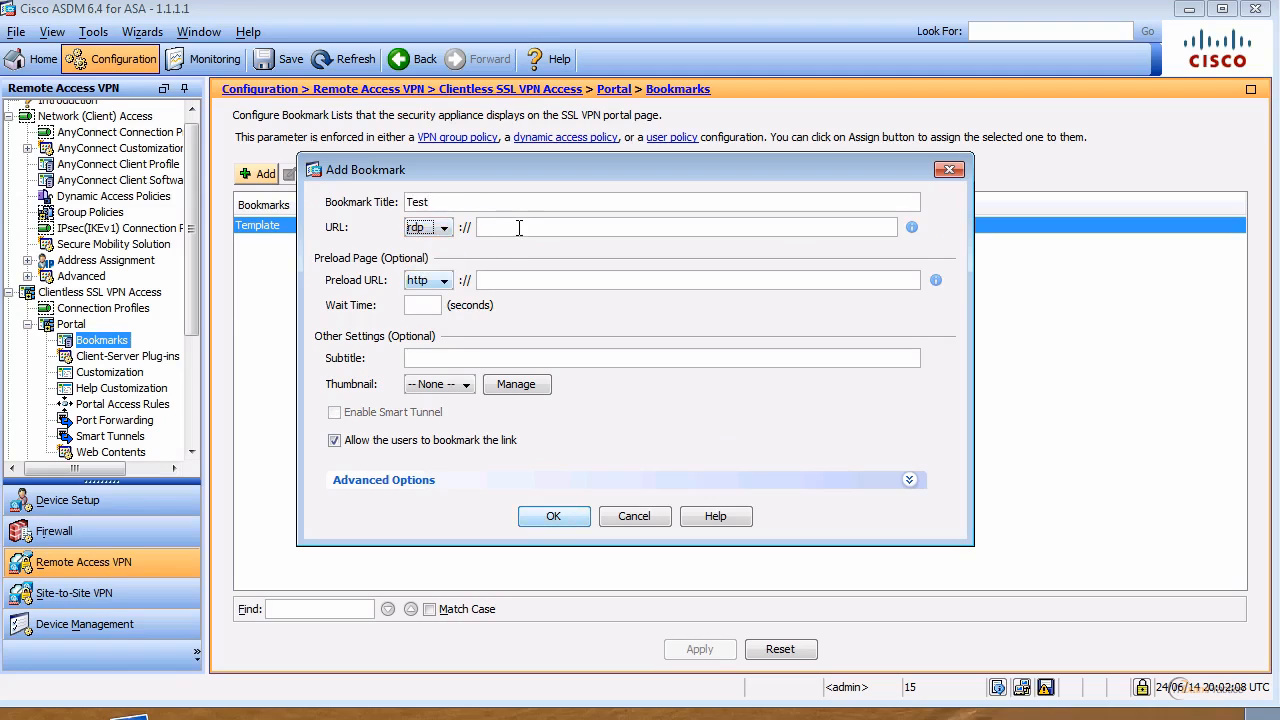
left_click(519, 228)
type("1.1.1")
type(".9")
left_click(563, 524)
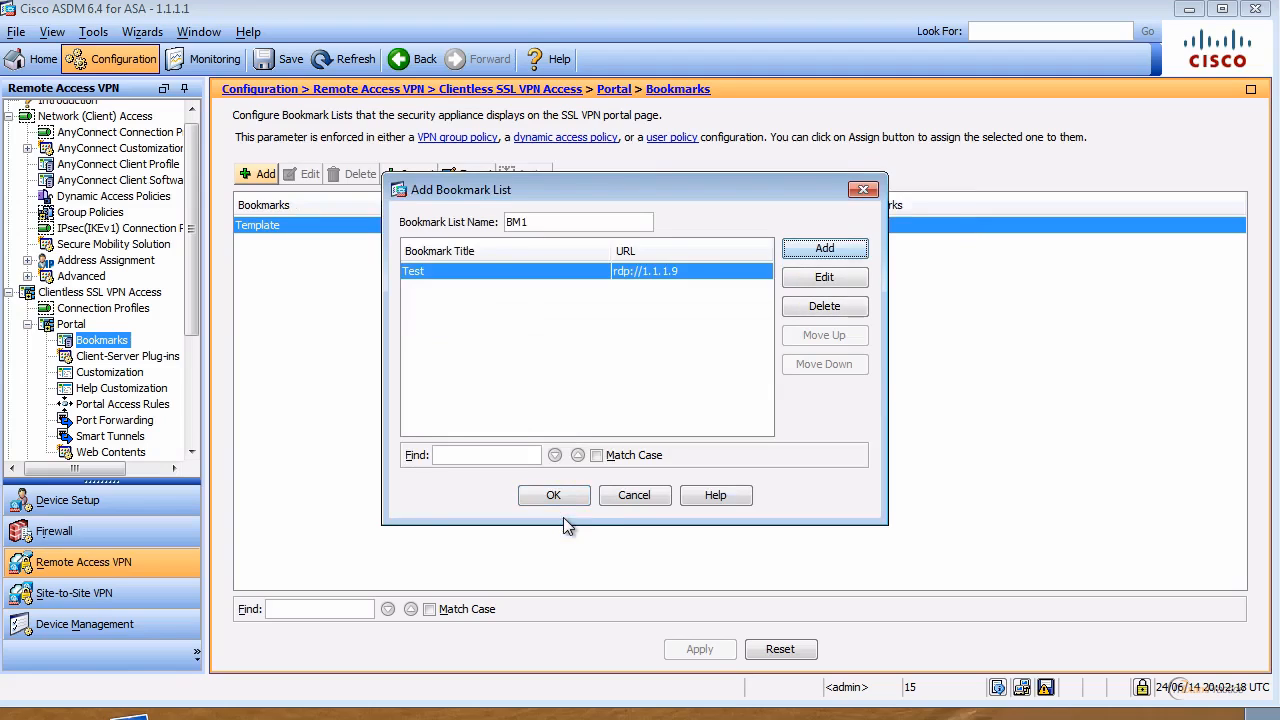
Step: Add a second bookmark Test2 for test.local and save the BM1 list
left_click(820, 254)
type("Test2")
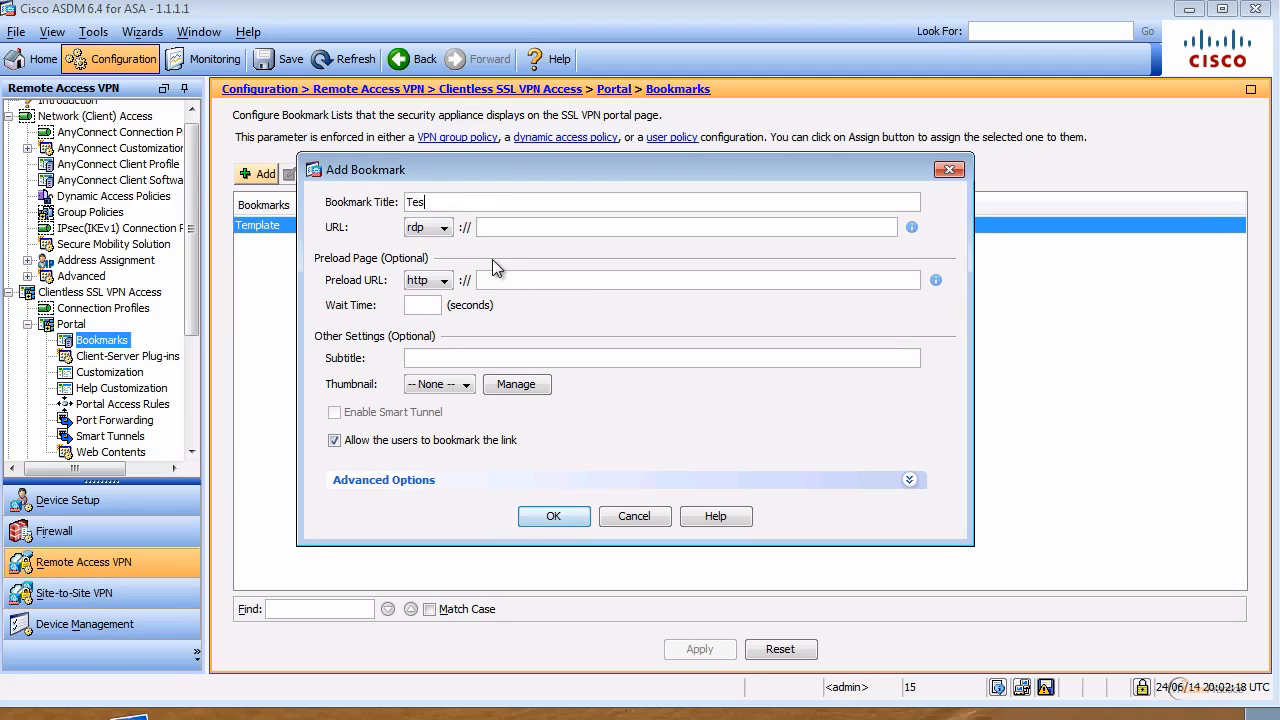
key("Tab")
key("Tab")
type("test.local")
left_click(565, 522)
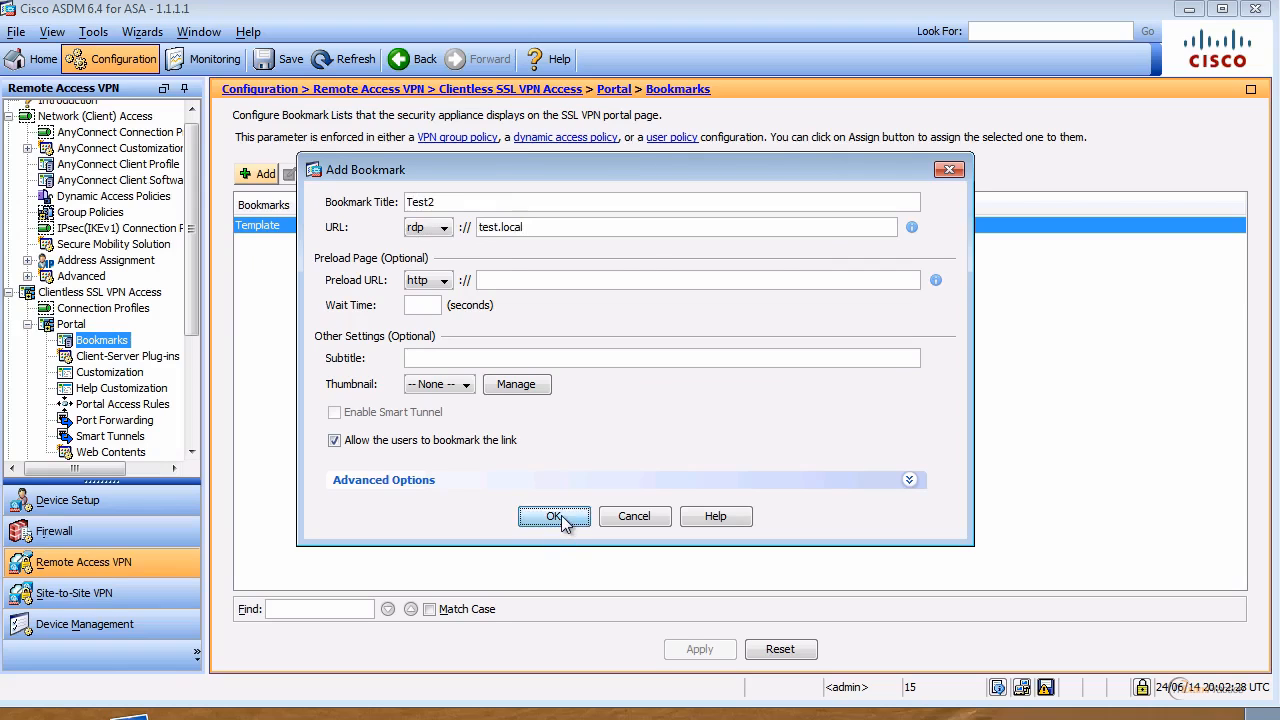
left_click(556, 497)
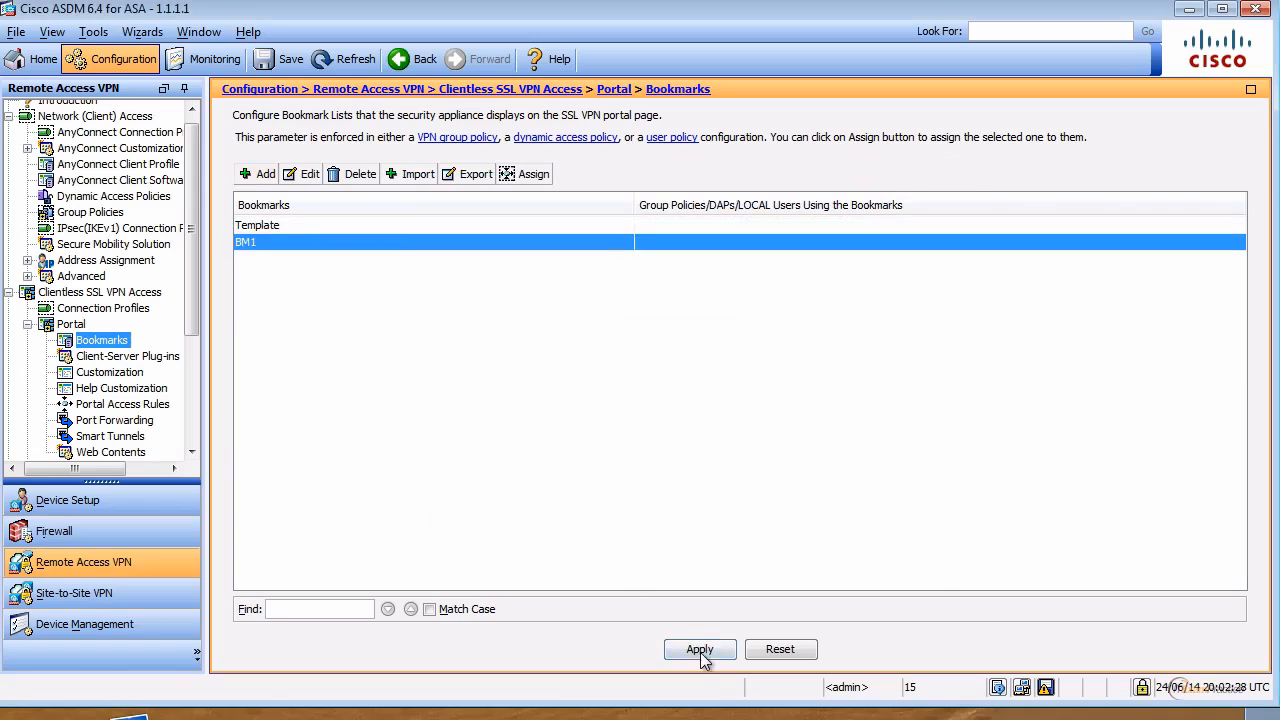
Step: Apply and send the BM1 bookmark configuration to the ASA
left_click(700, 650)
left_click(518, 555)
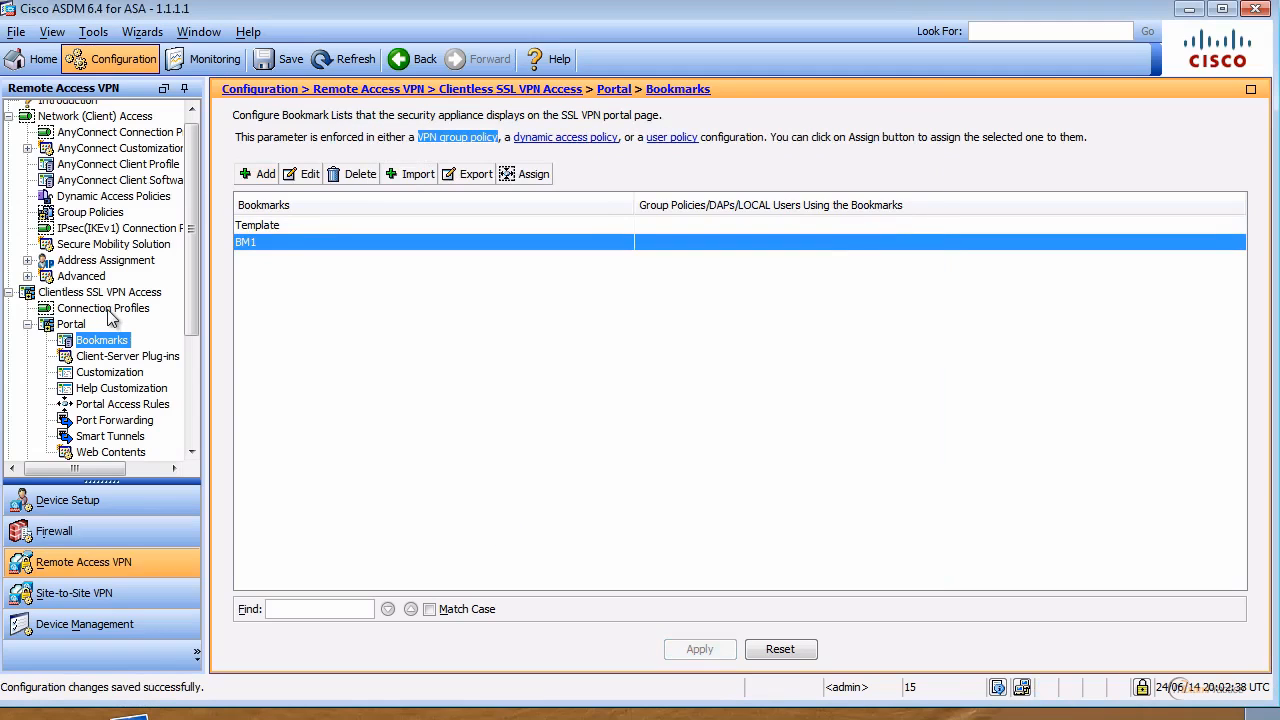
left_click(29, 325)
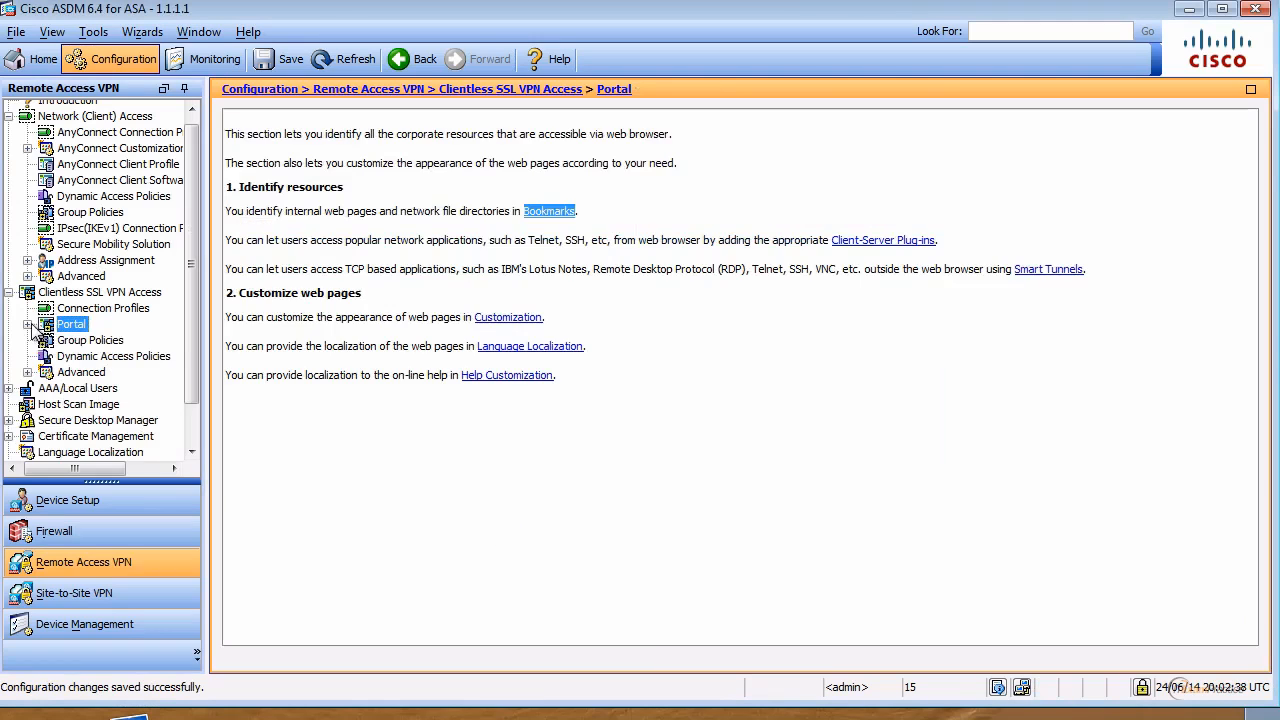
Step: Make group policy GP1 use bookmark list BM1 instead of inheriting, and apply it
left_click(104, 341)
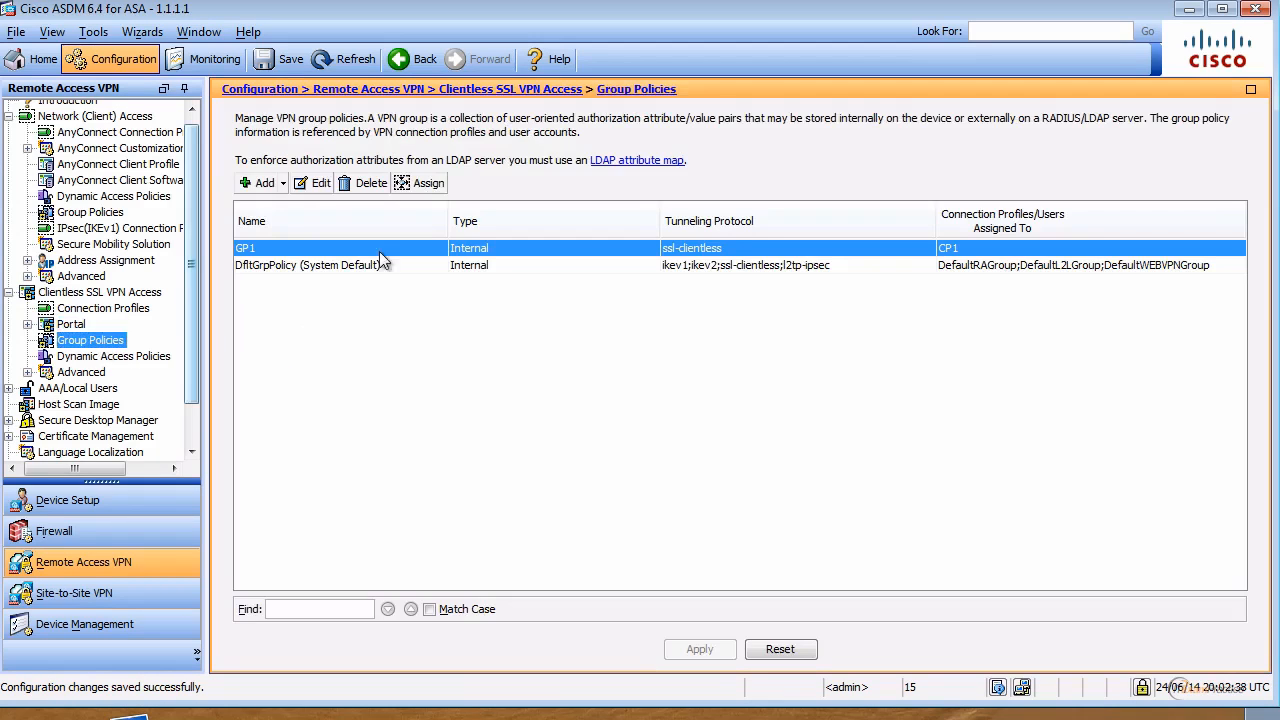
double_click(279, 250)
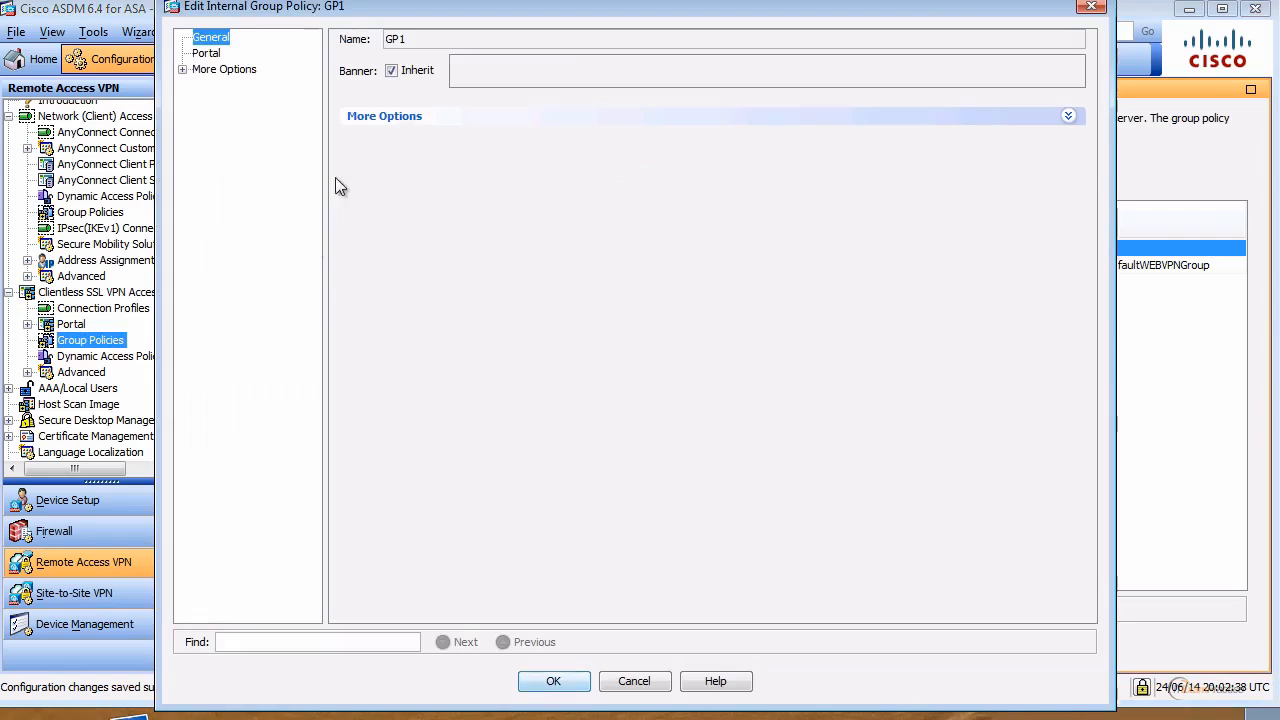
left_click(210, 54)
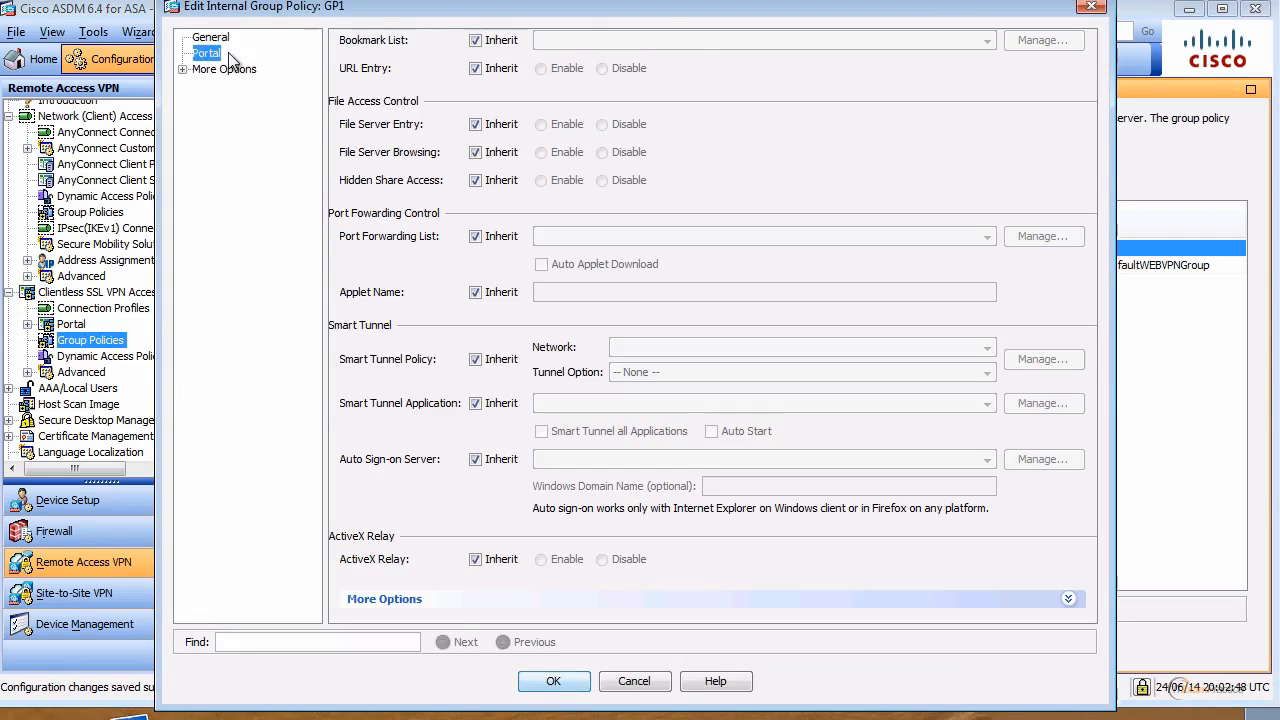
left_click(493, 42)
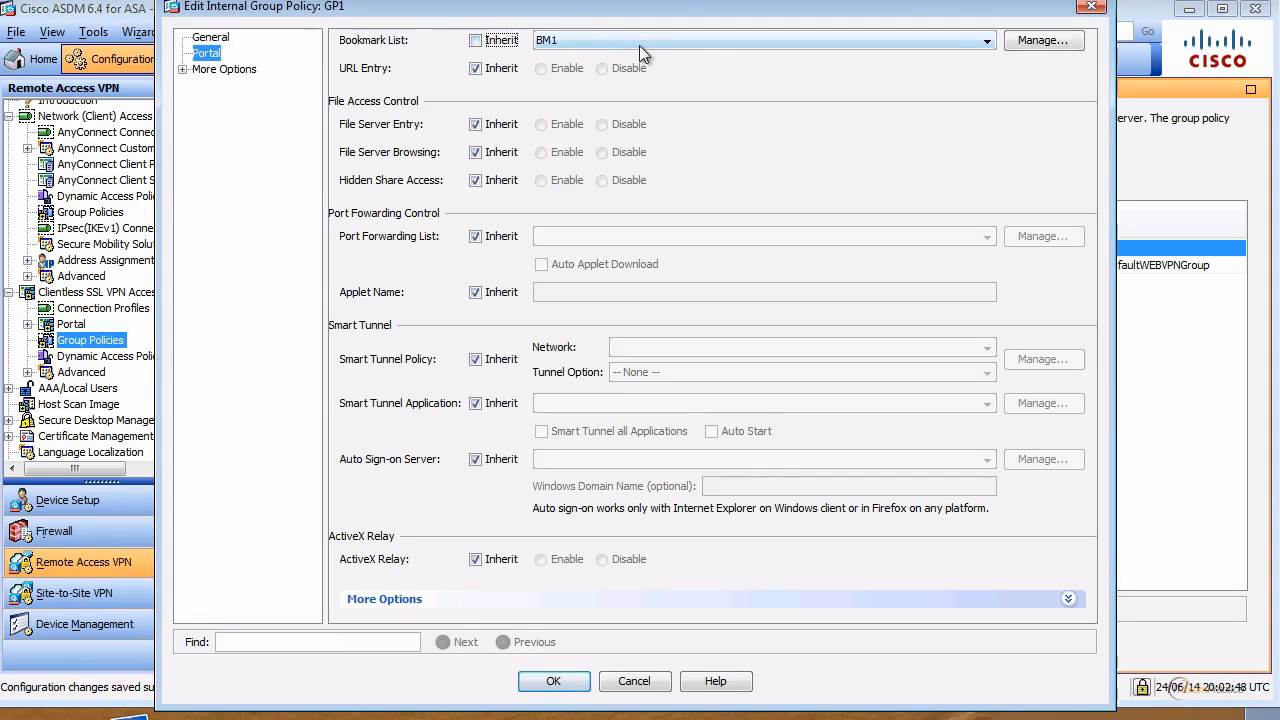
left_click(560, 681)
left_click(705, 649)
left_click(530, 549)
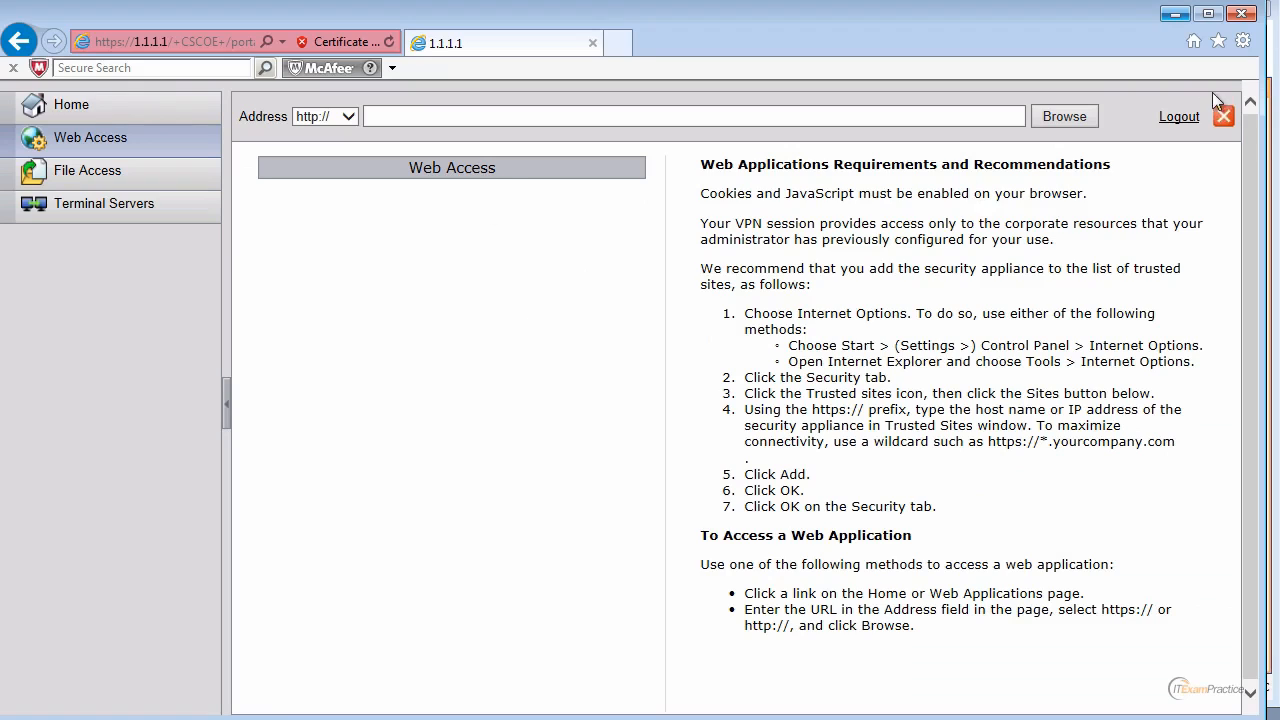
Step: Log out of the portal and log back in with the user's credentials
left_click(1182, 118)
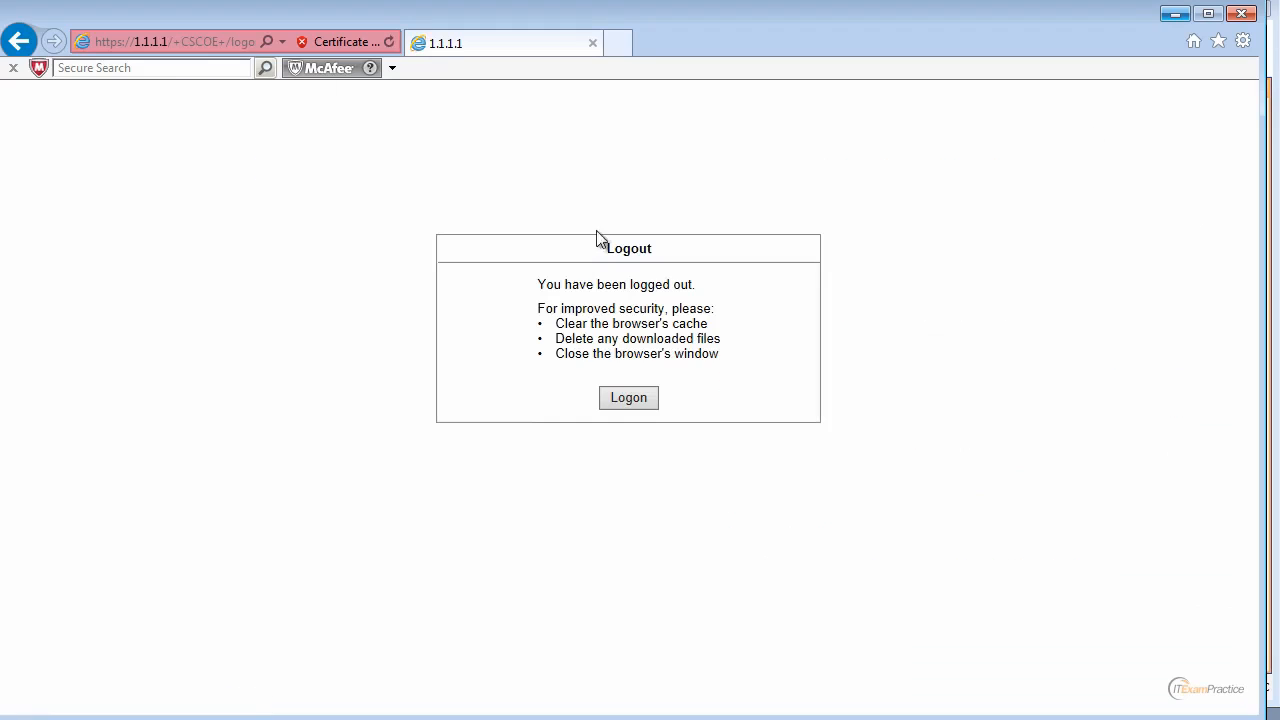
left_click(628, 397)
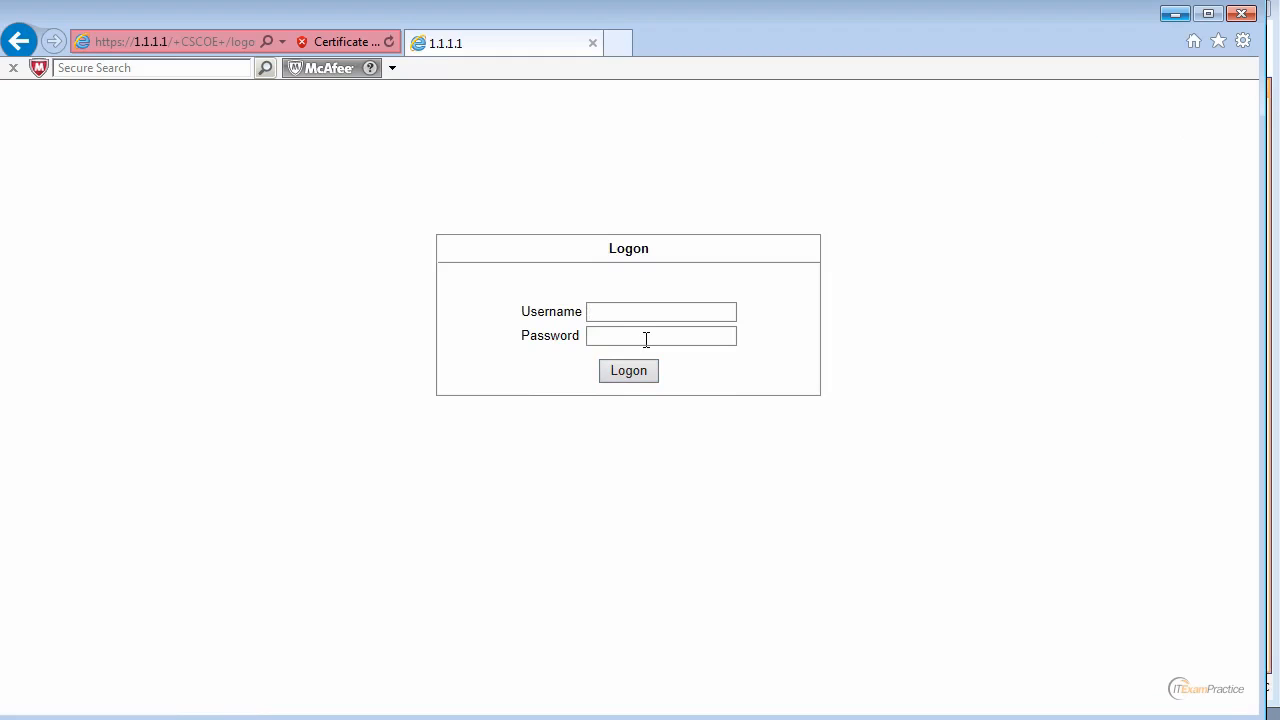
type("user")
key("Tab")
type("cisco")
key("Return")
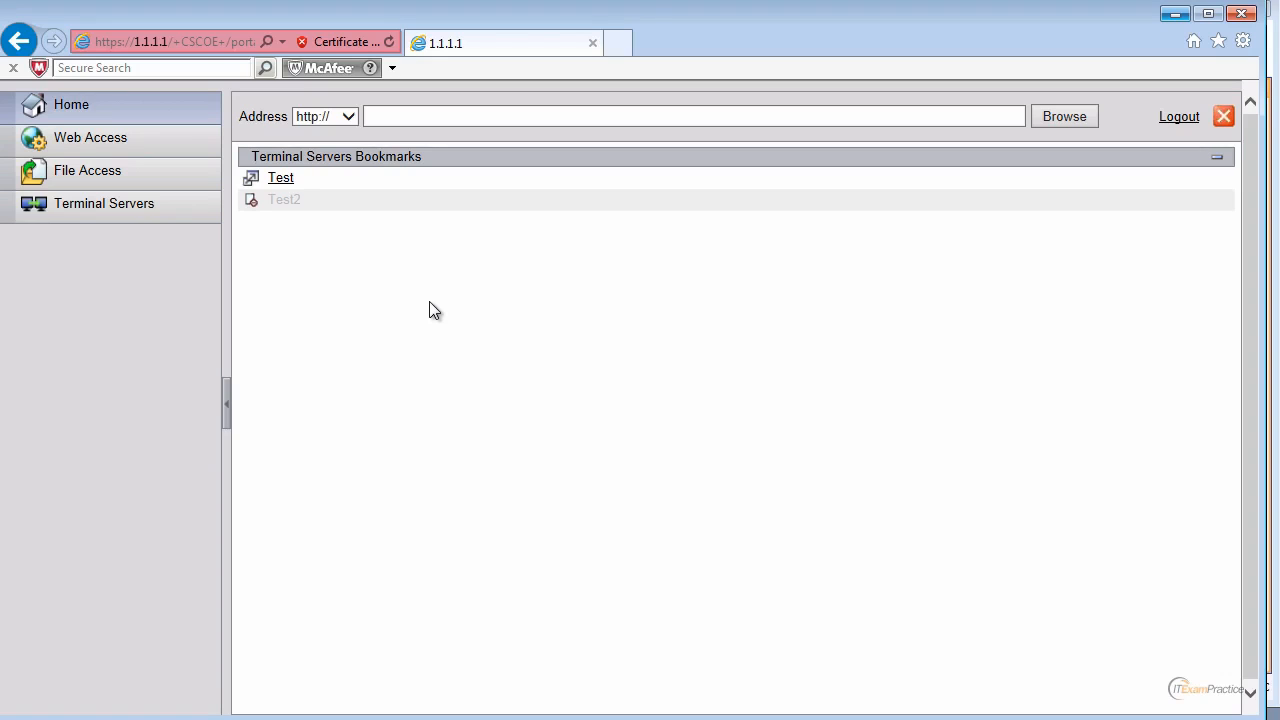
Step: Launch the Test RDP bookmark past the certificate warning, then return and minimize the portal
left_click(283, 178)
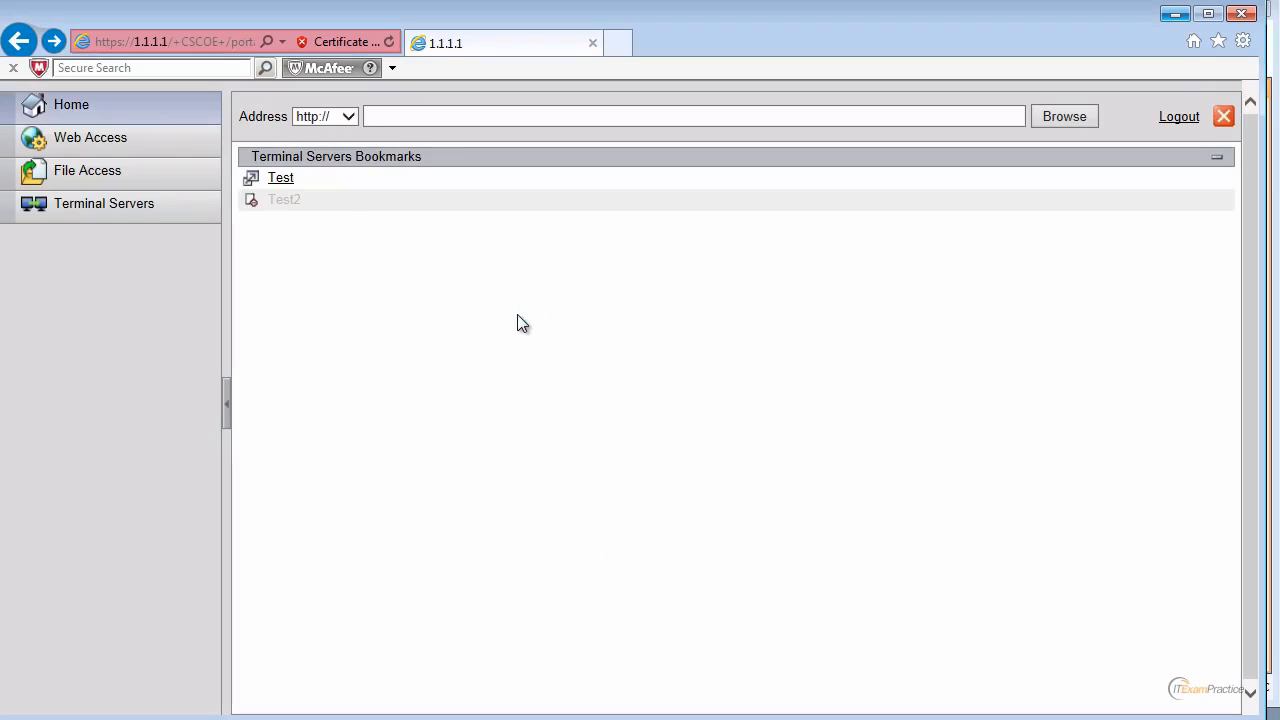
left_click(284, 182)
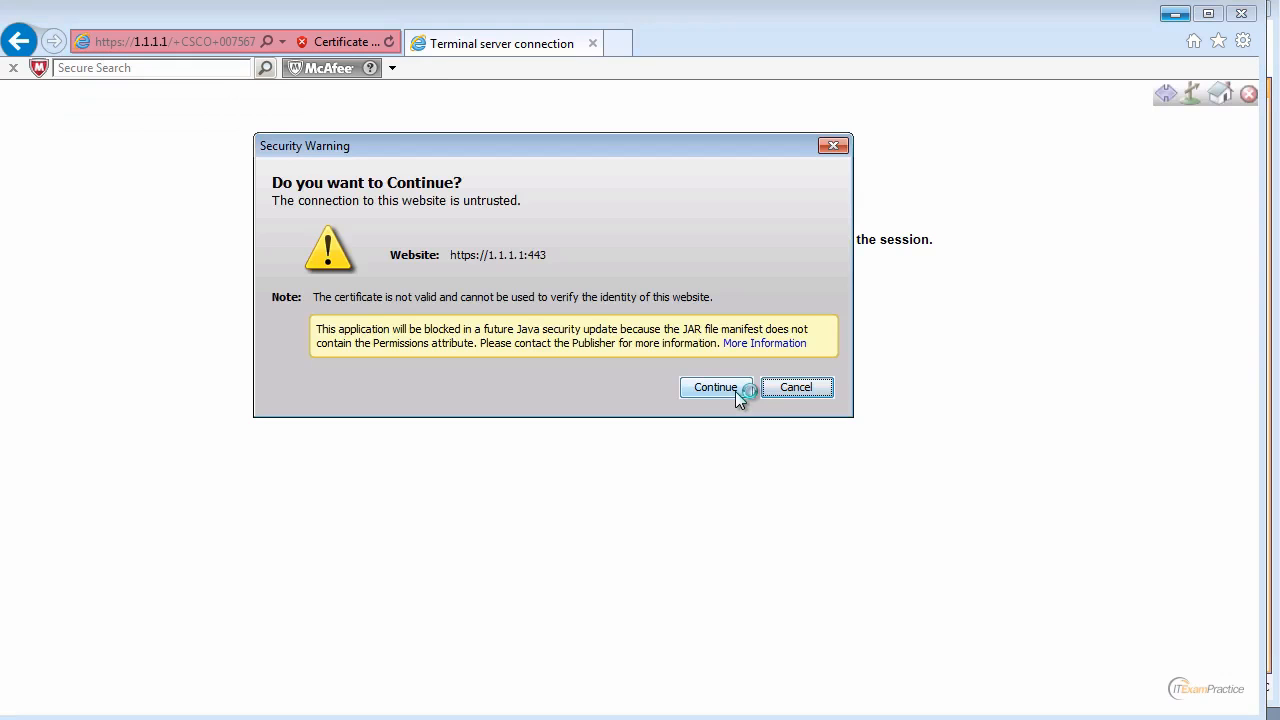
left_click(737, 391)
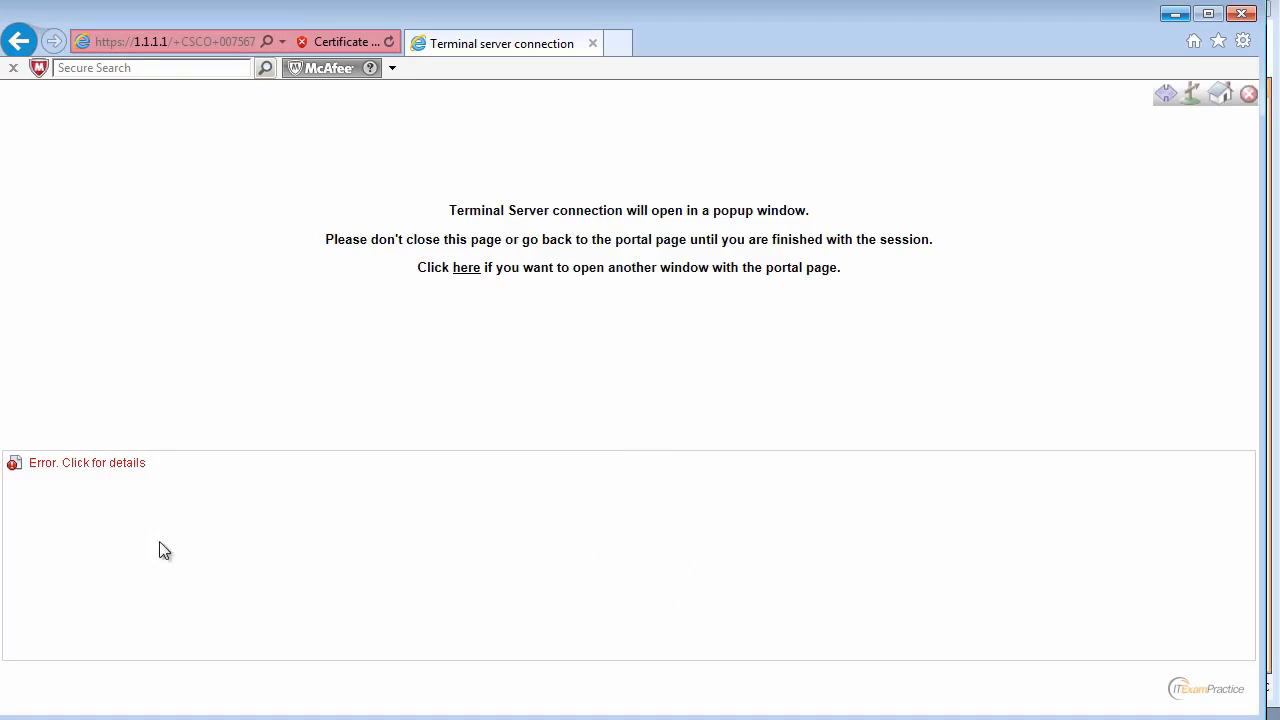
left_click(28, 40)
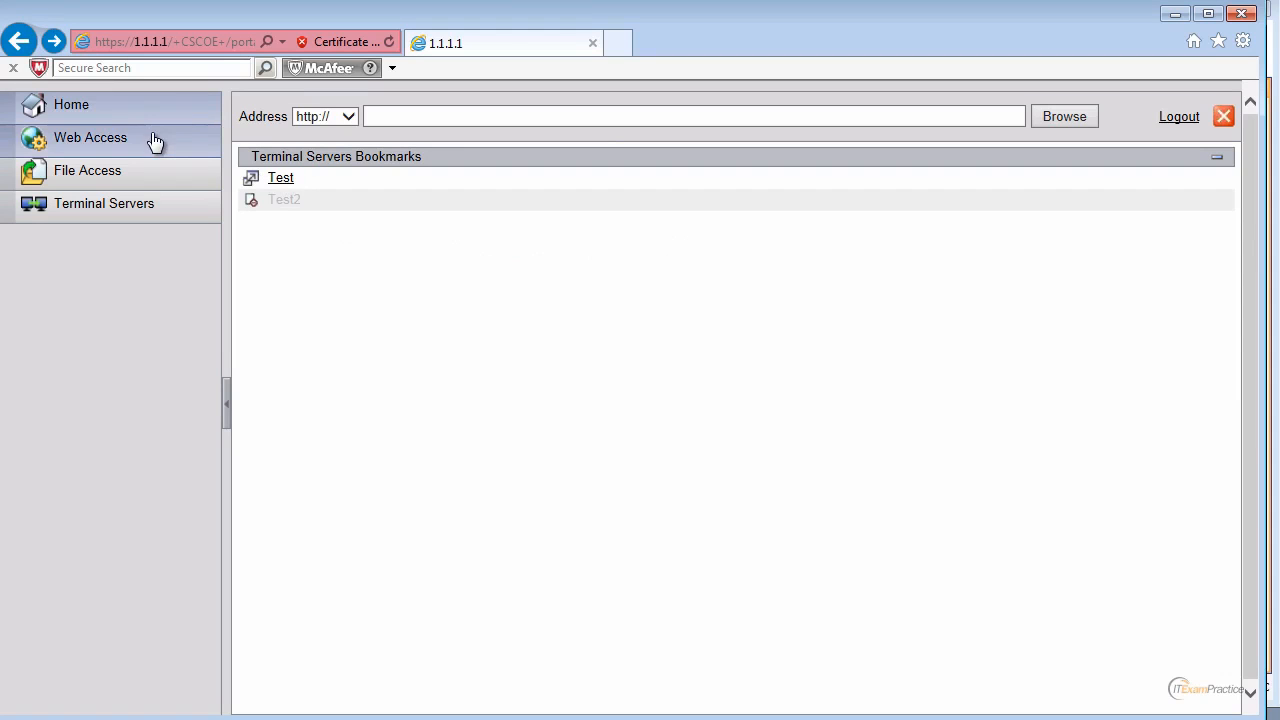
left_click(1176, 15)
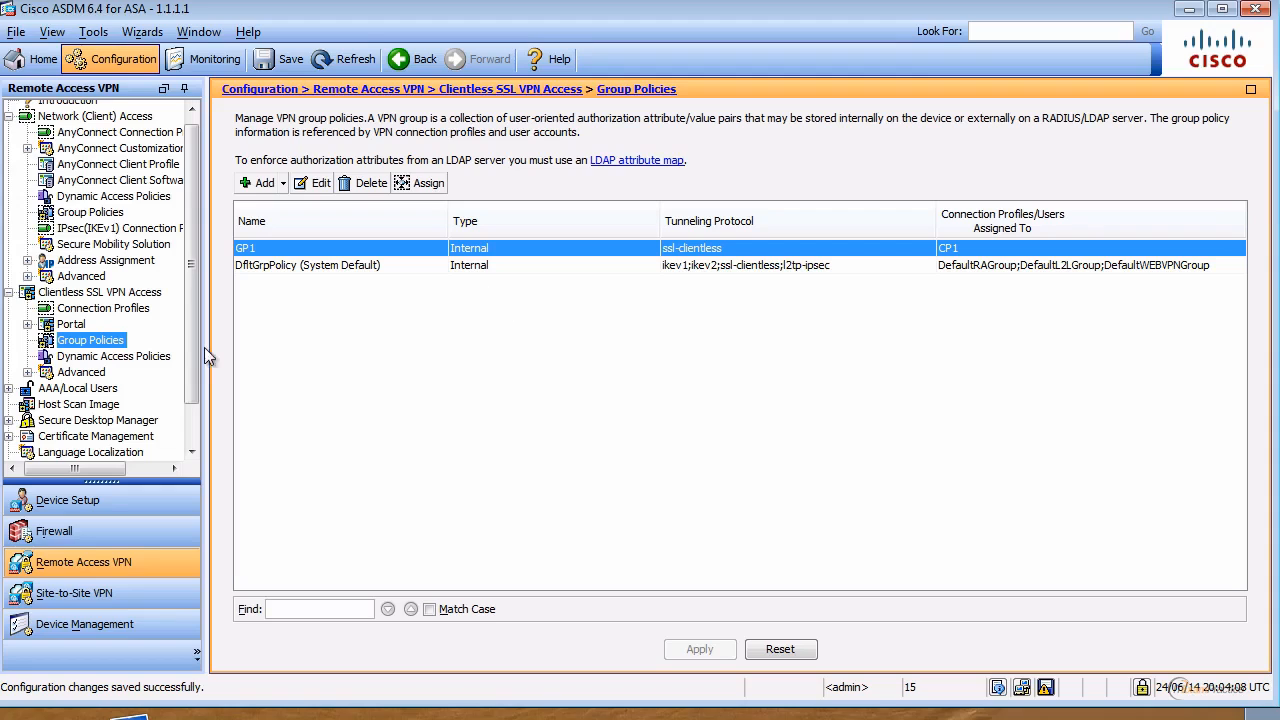
Step: Give GP1 its own 30-minute idle timeout and 120-minute maximum connect time
double_click(254, 253)
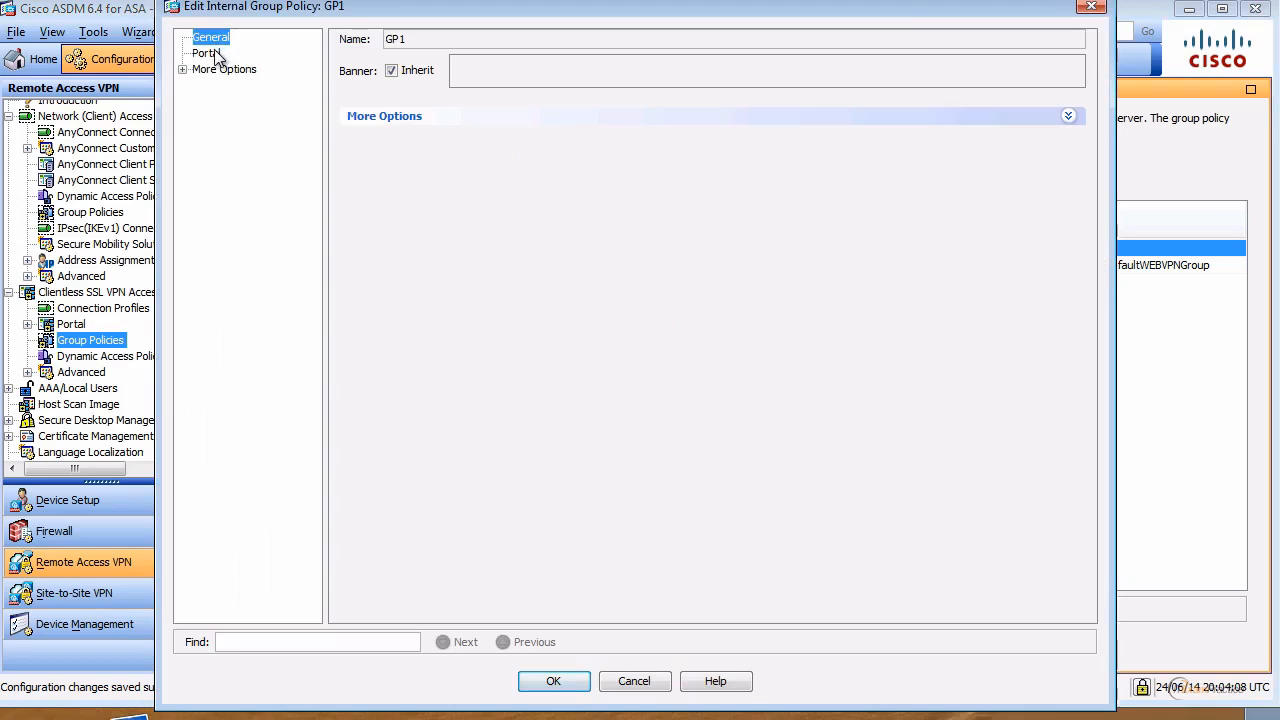
left_click(366, 117)
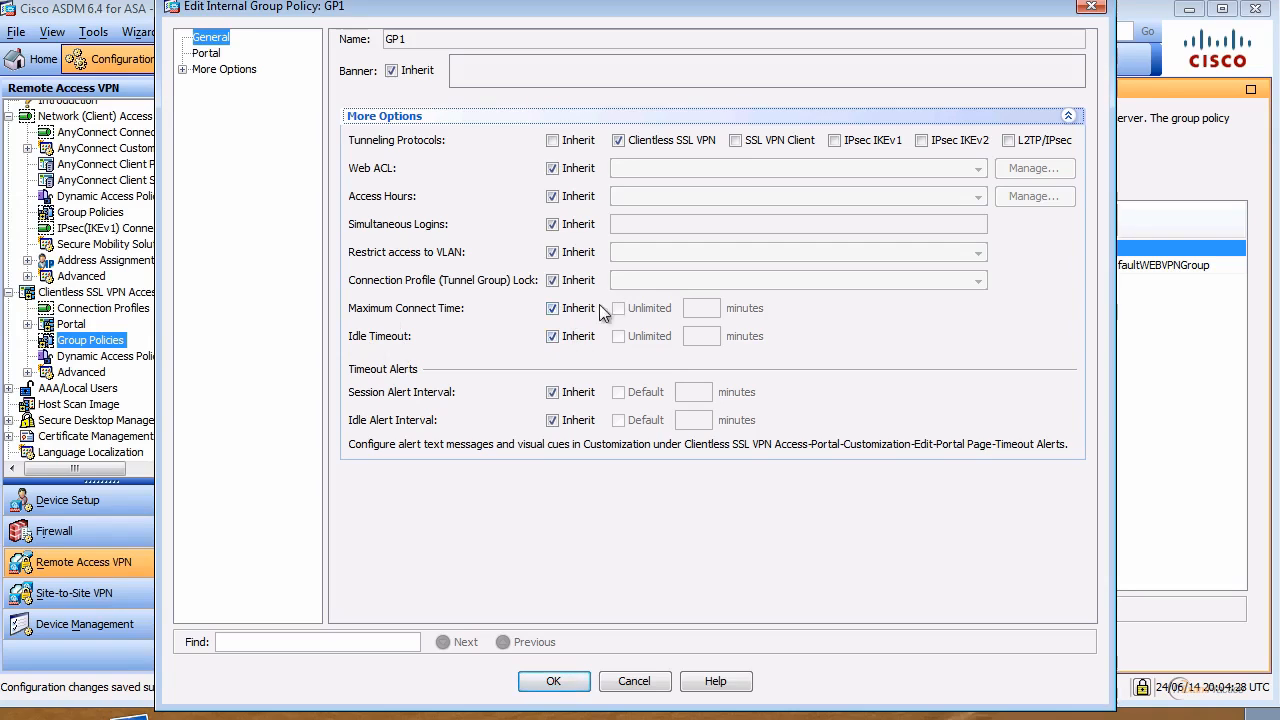
left_click(570, 340)
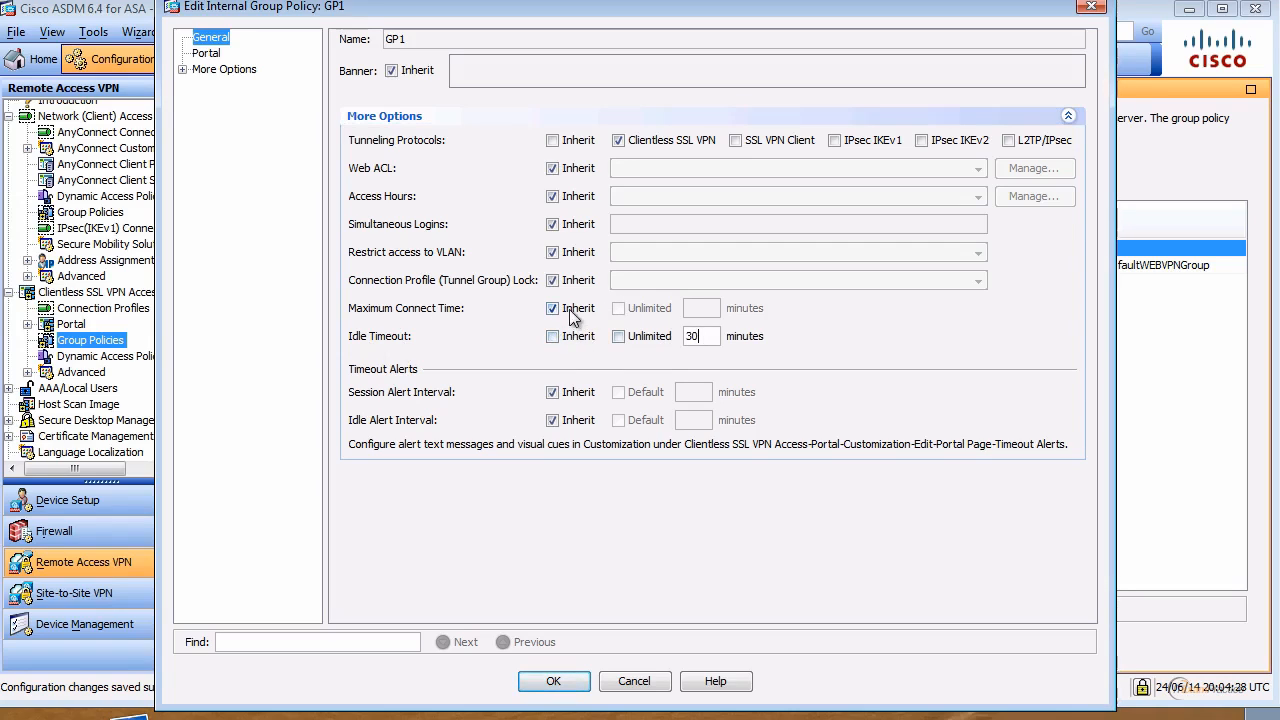
left_click(573, 313)
left_click(639, 307)
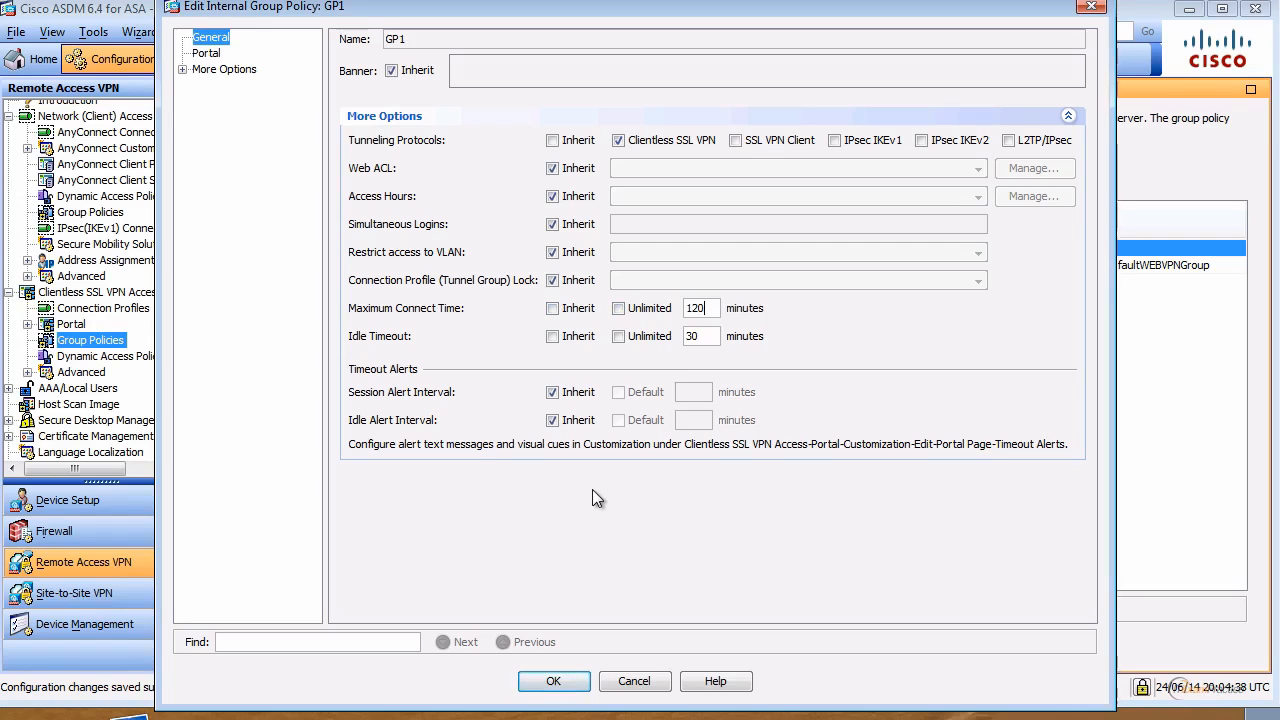
Step: Set GP1's session and idle alert intervals to Default, send the changes, and dismiss the error
left_click(568, 392)
left_click(619, 393)
left_click(578, 422)
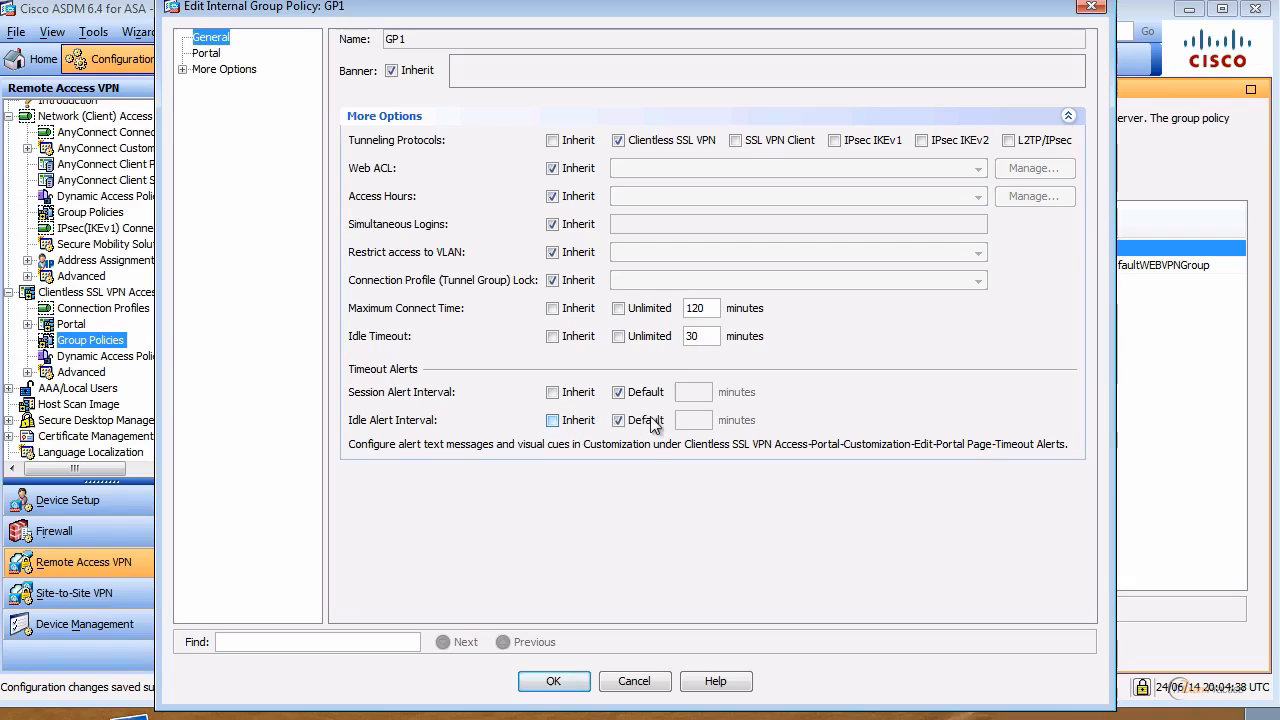
left_click(648, 421)
left_click(557, 682)
left_click(700, 649)
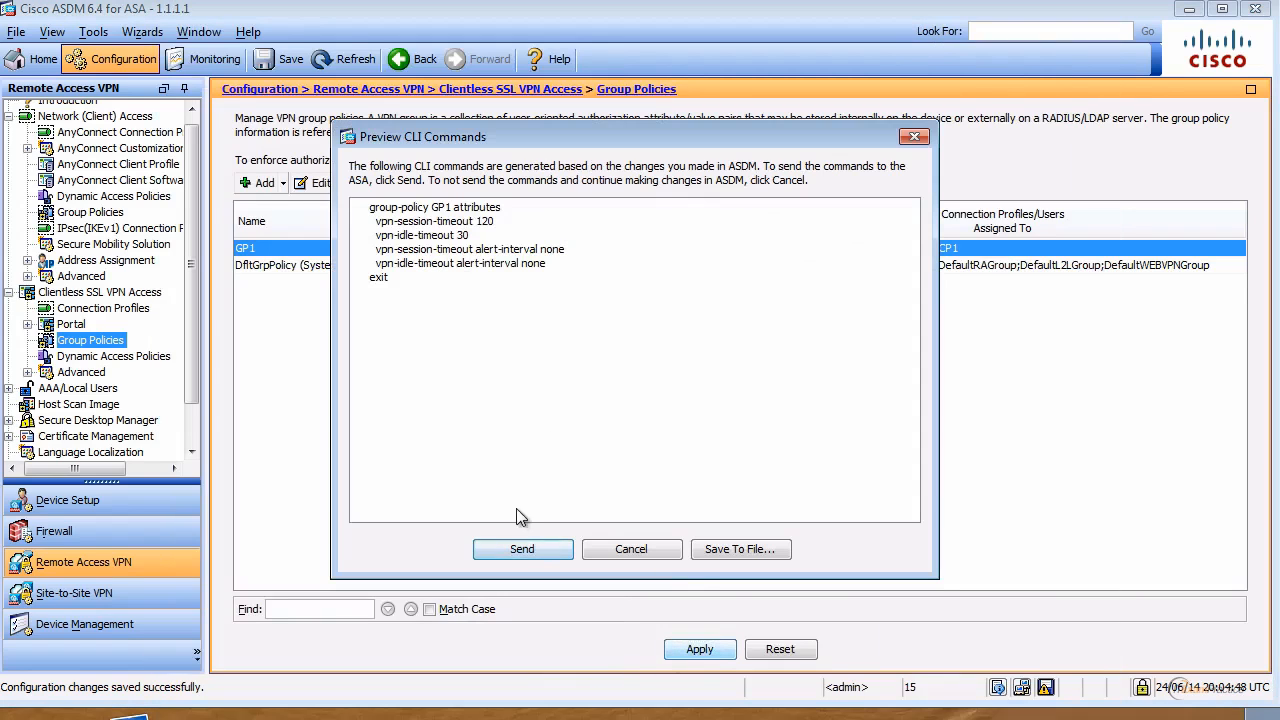
left_click(518, 549)
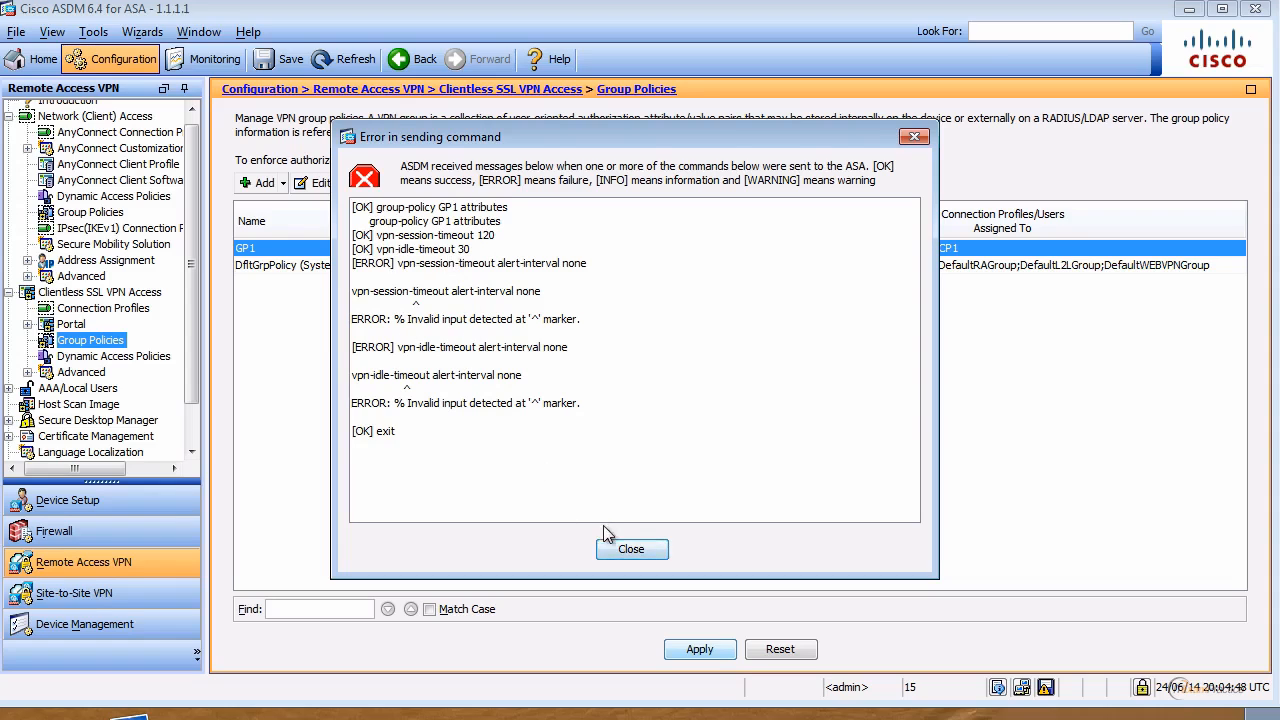
left_click(643, 551)
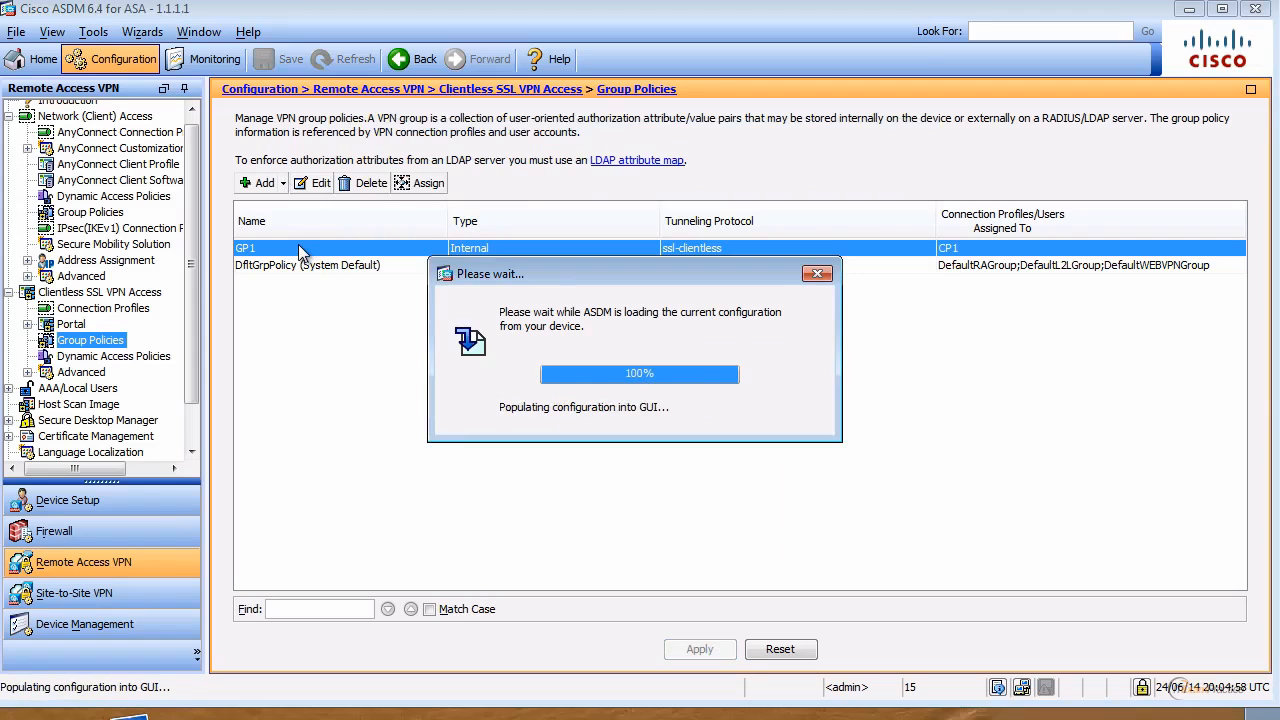
Step: Disable URL entry, file server entry, file server browsing and hidden share access for GP1
left_click(316, 186)
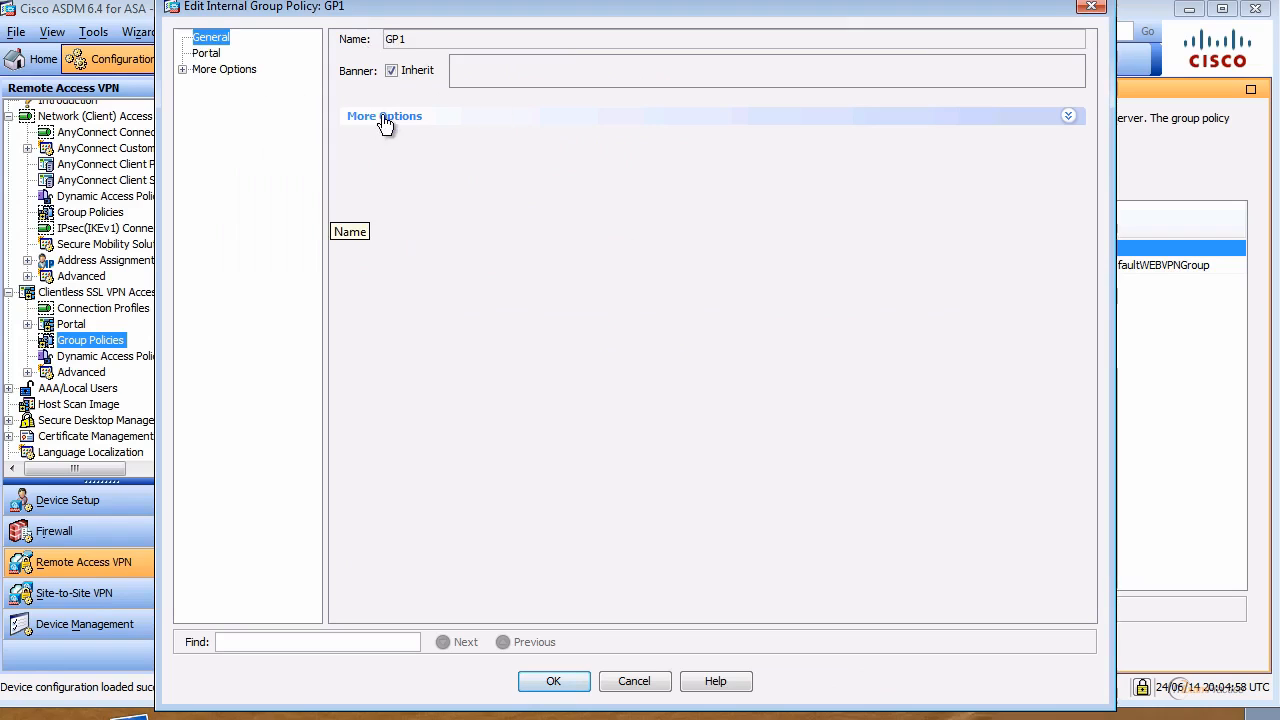
left_click(207, 54)
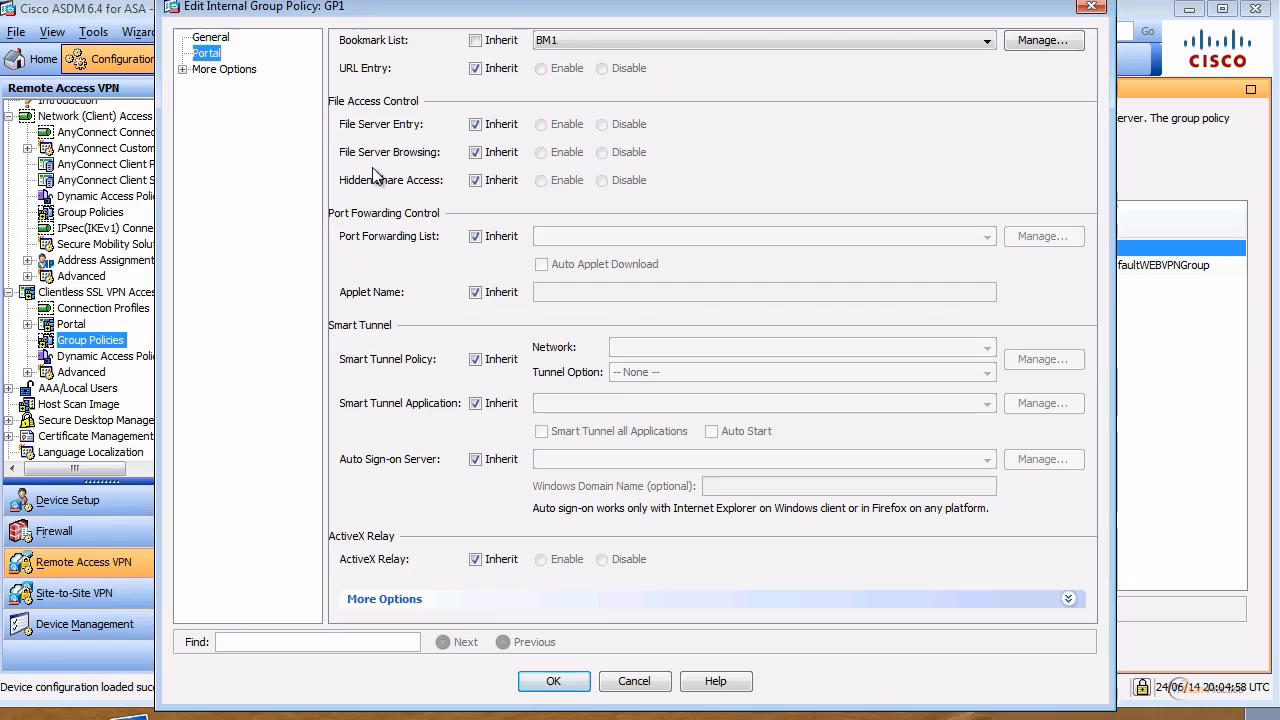
left_click(494, 66)
left_click(626, 68)
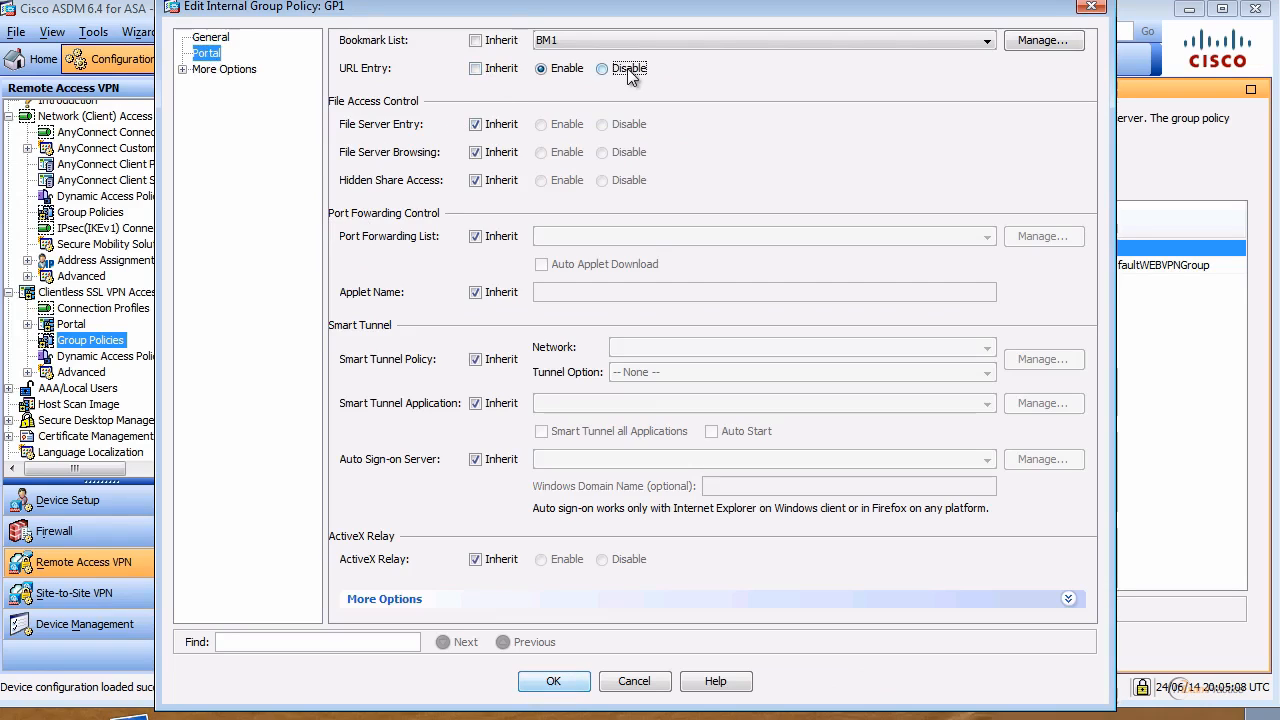
left_click(487, 124)
left_click(489, 152)
left_click(493, 180)
left_click(628, 180)
left_click(629, 157)
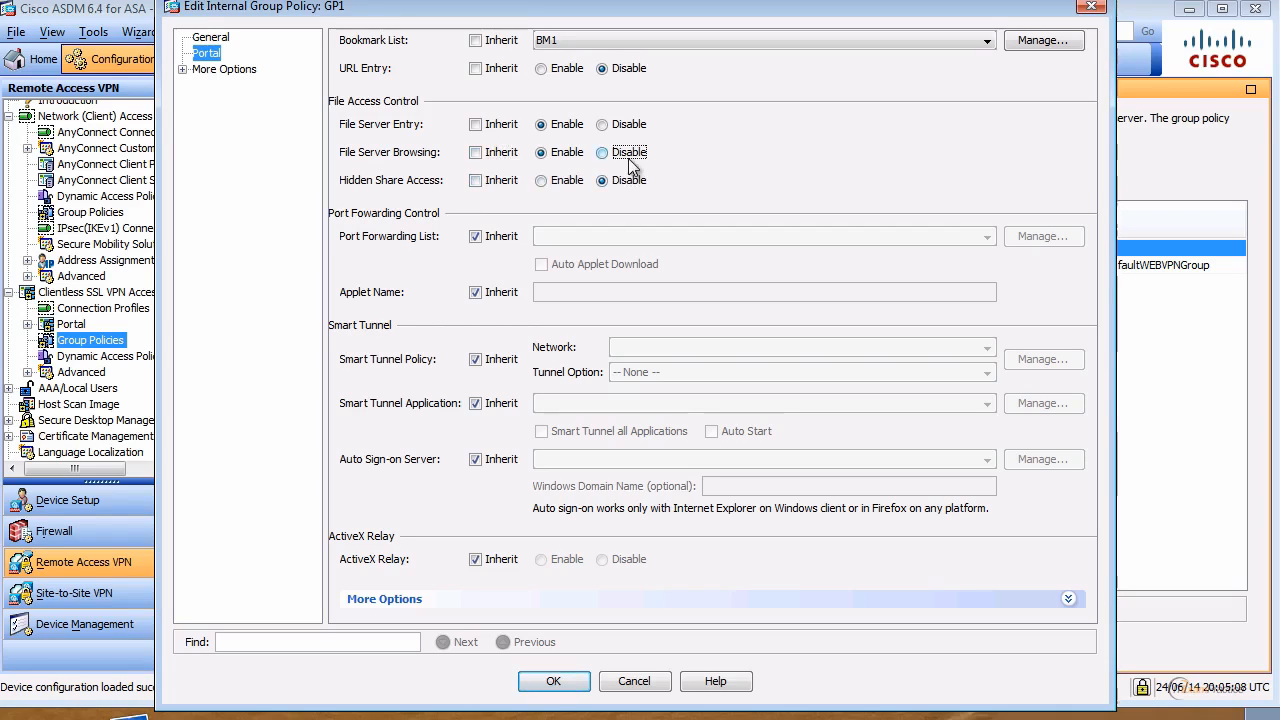
left_click(628, 124)
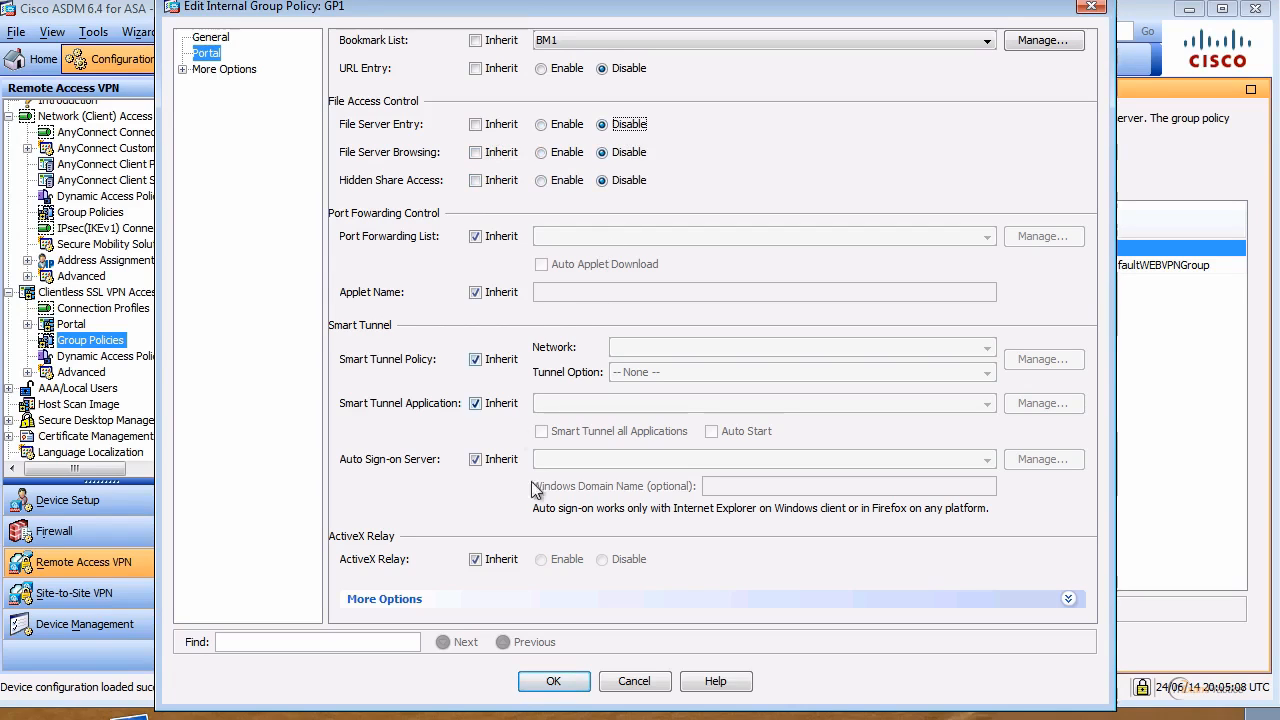
Step: Review GP1's customization settings, then save, apply and send the GP1 changes
left_click(182, 69)
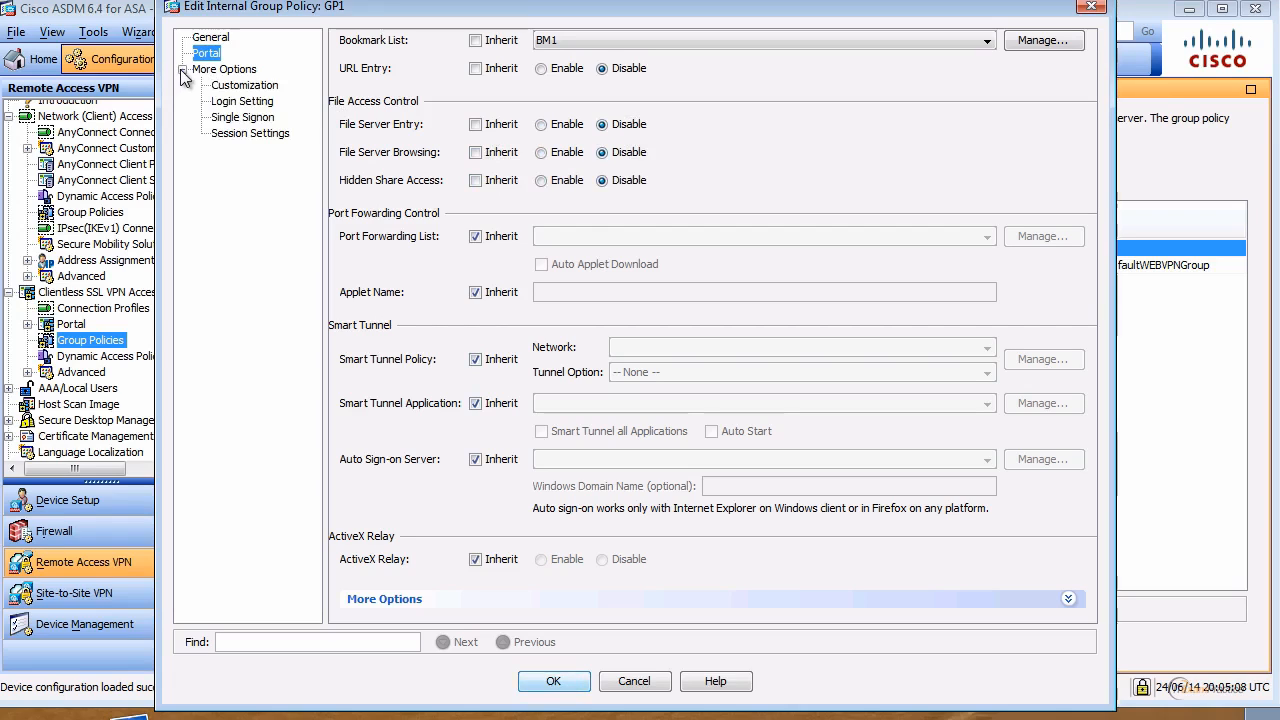
left_click(250, 86)
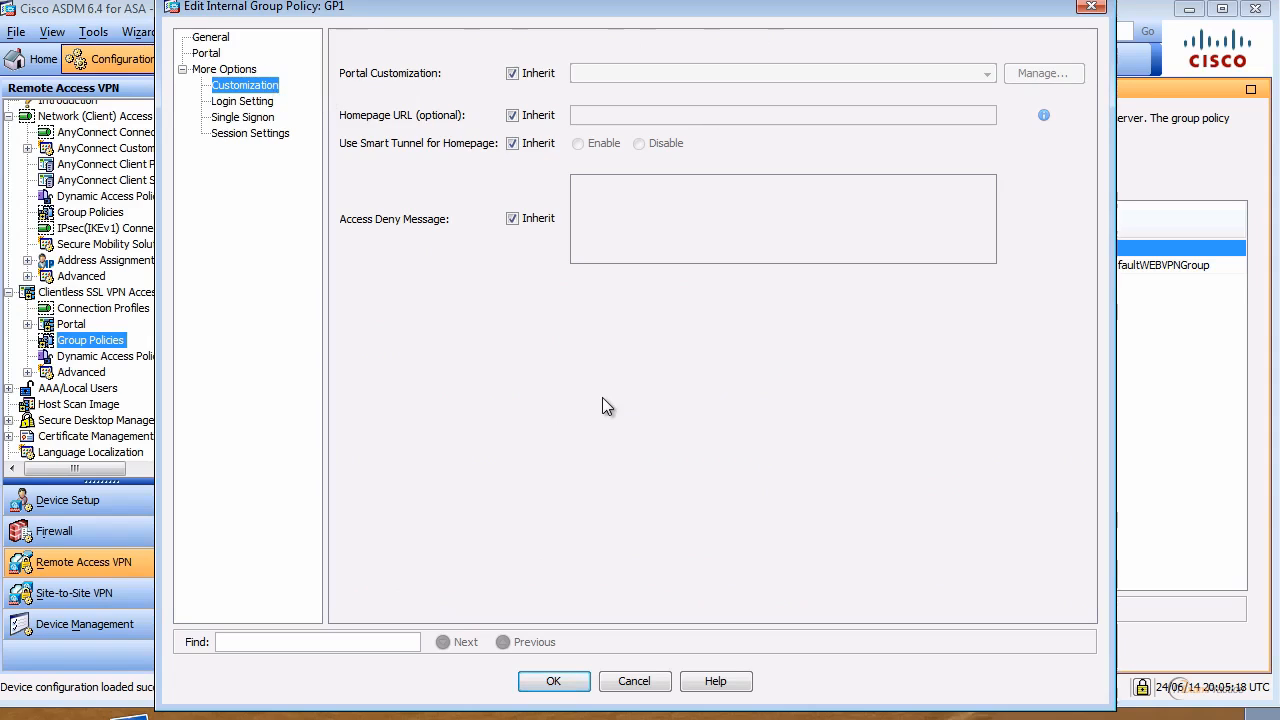
left_click(558, 681)
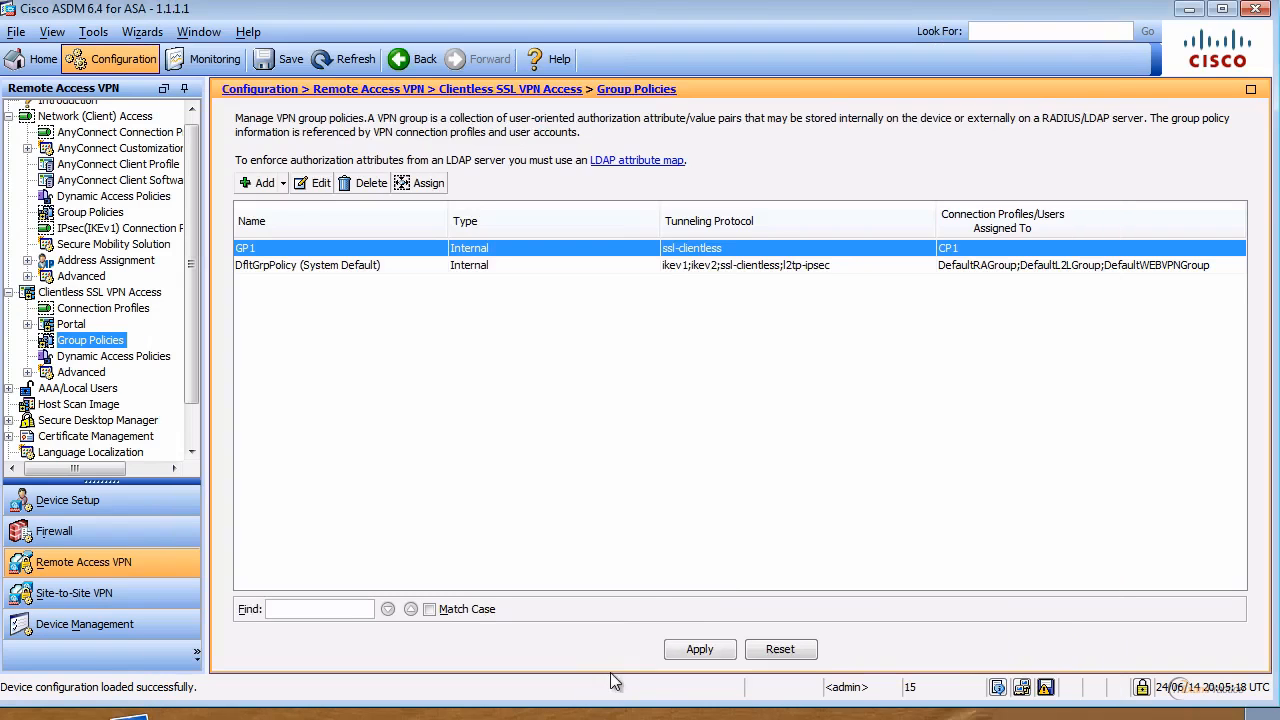
left_click(700, 649)
left_click(548, 549)
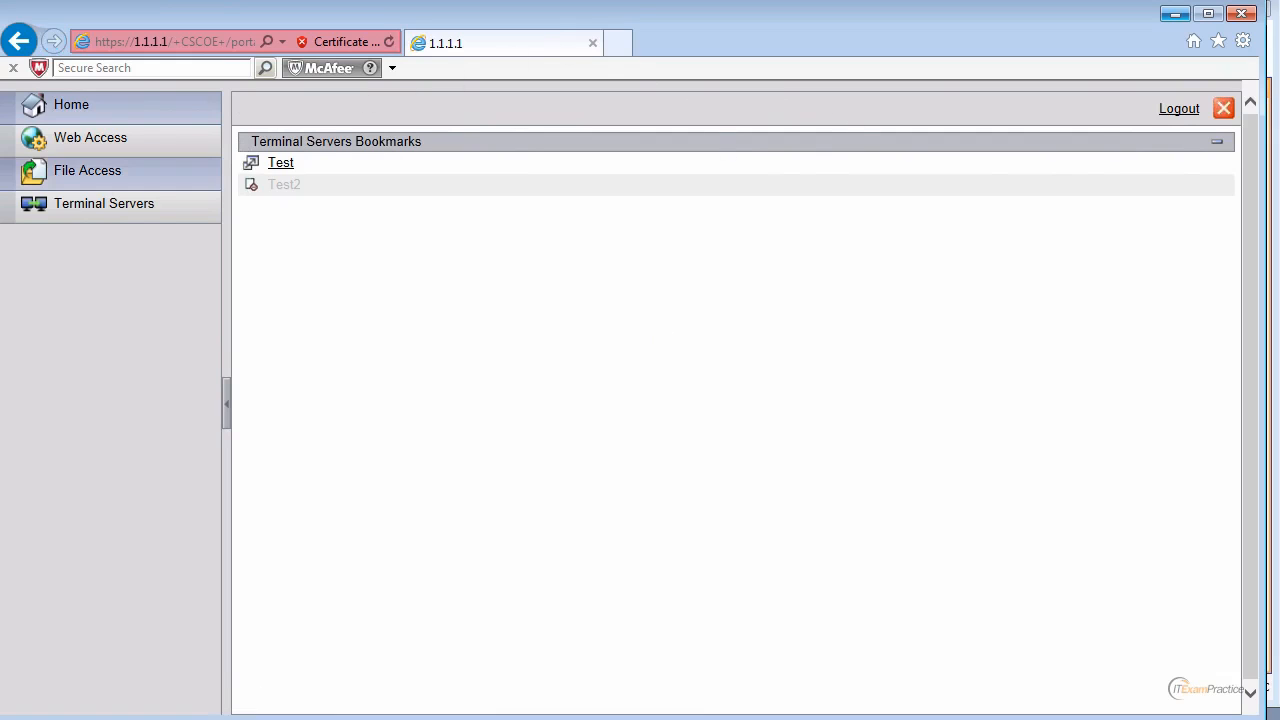
Step: Revisit the Terminal Servers, File Access and Web Access portal pages, then minimize the browser
left_click(111, 215)
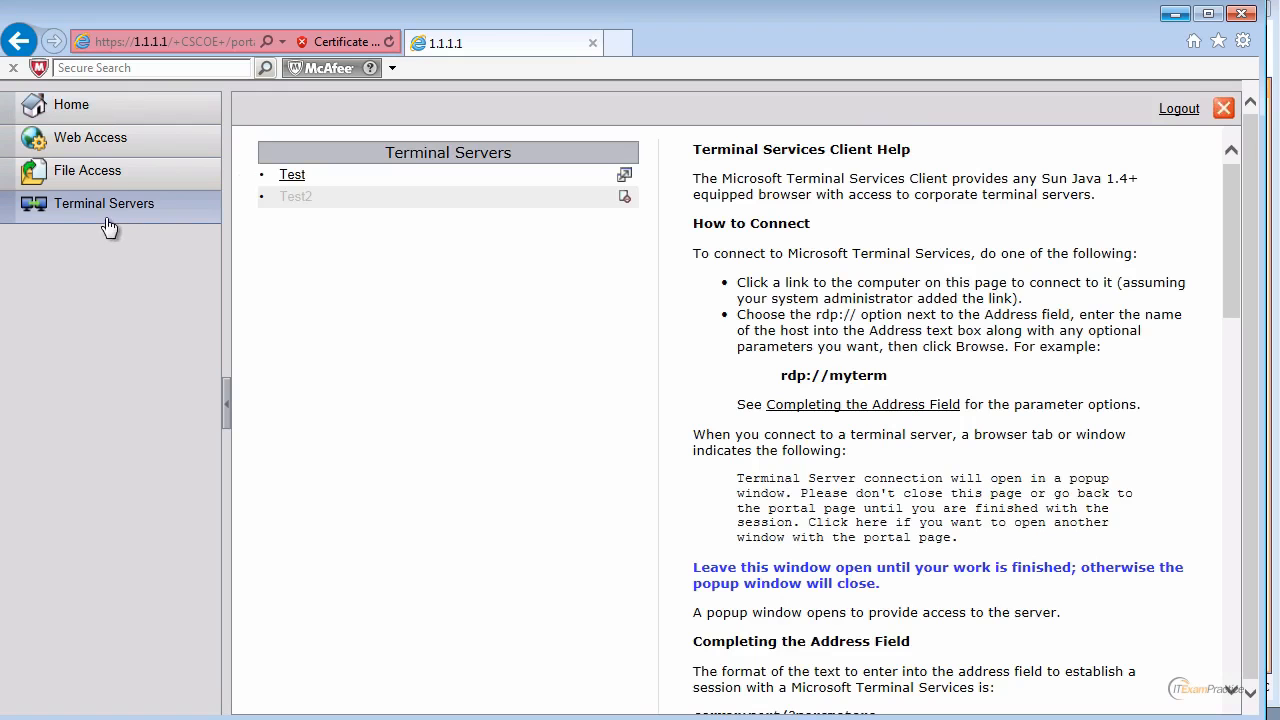
left_click(110, 172)
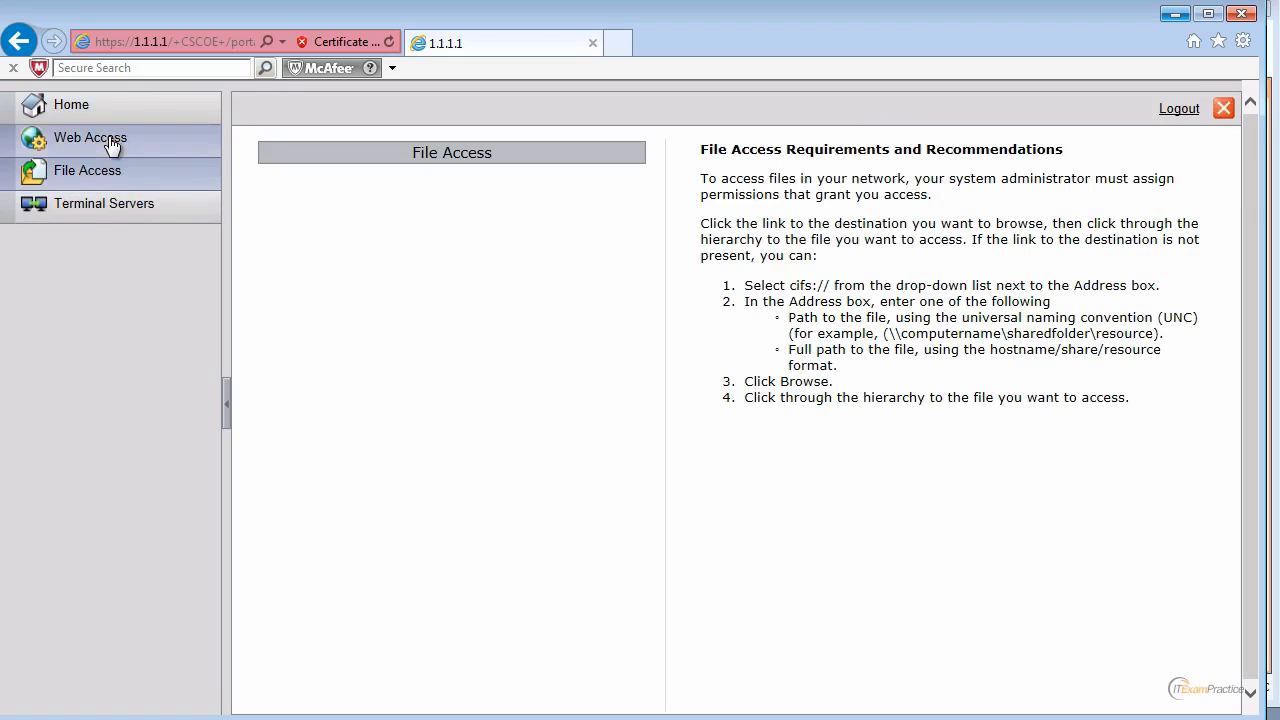
left_click(116, 138)
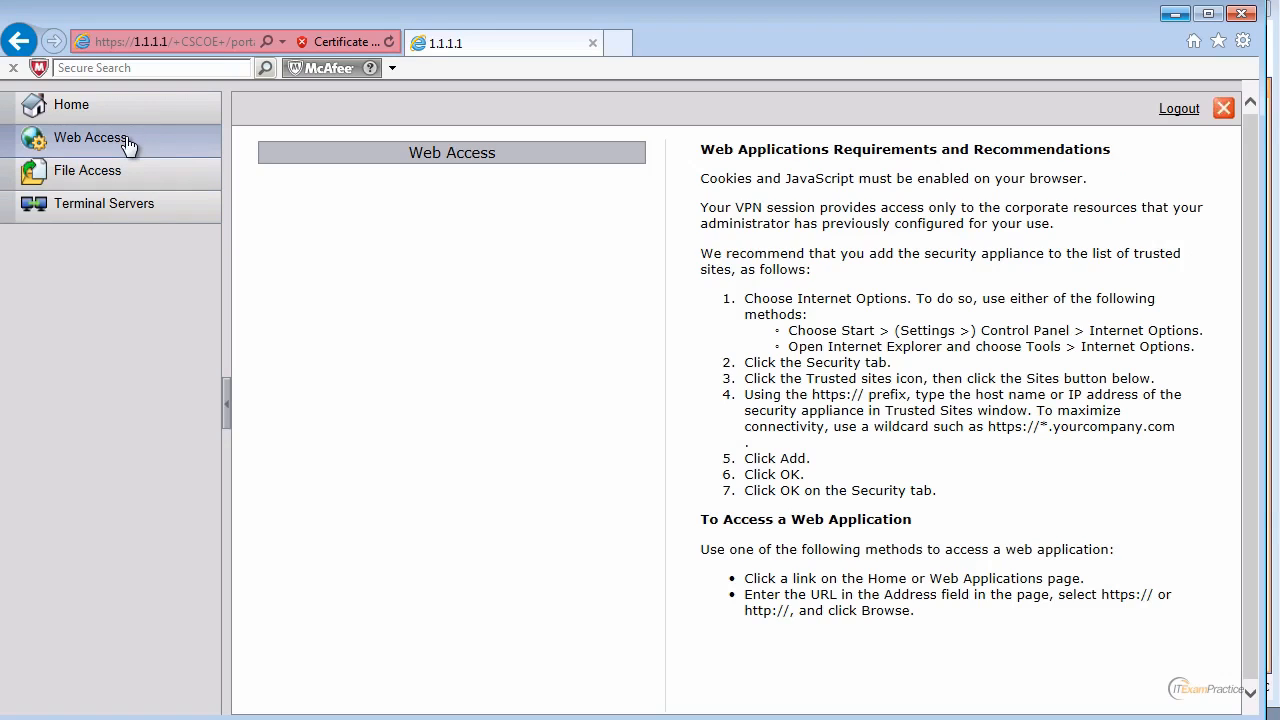
left_click(1175, 14)
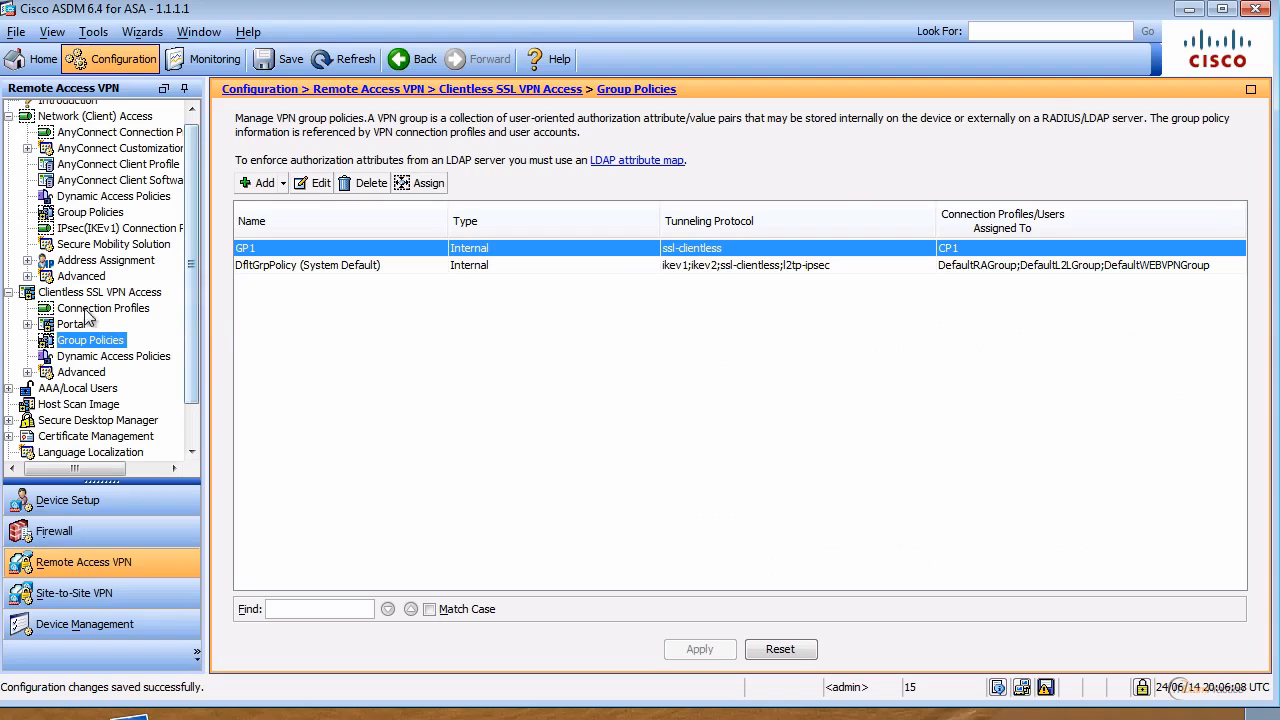
Step: Go to Portal > Customization and try adding a new customization object
left_click(28, 324)
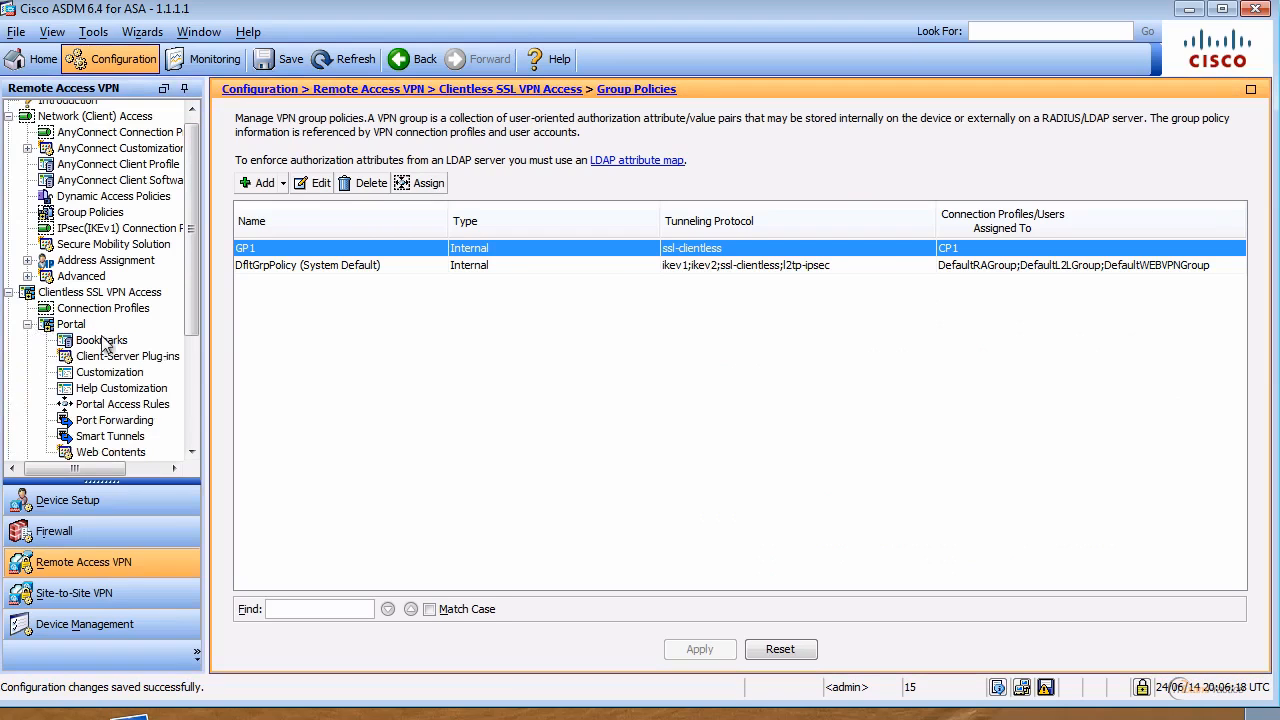
left_click(110, 372)
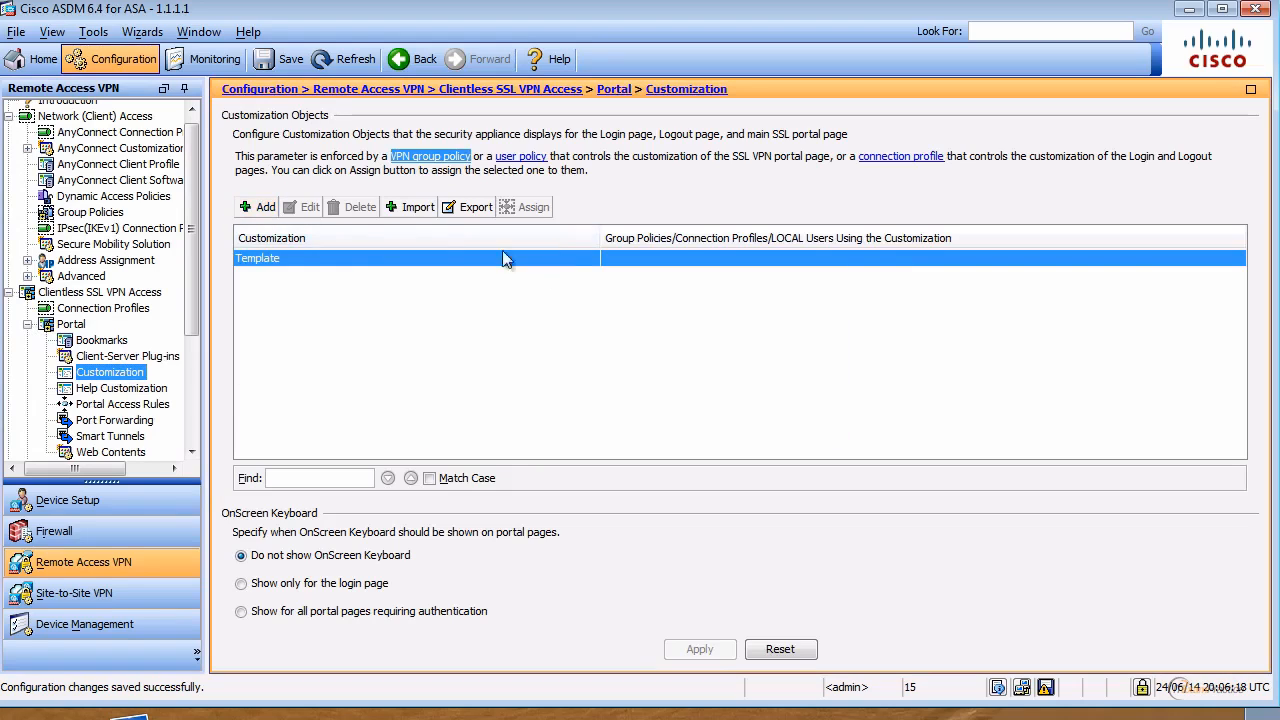
left_click(262, 208)
left_click(264, 213)
key("super+d")
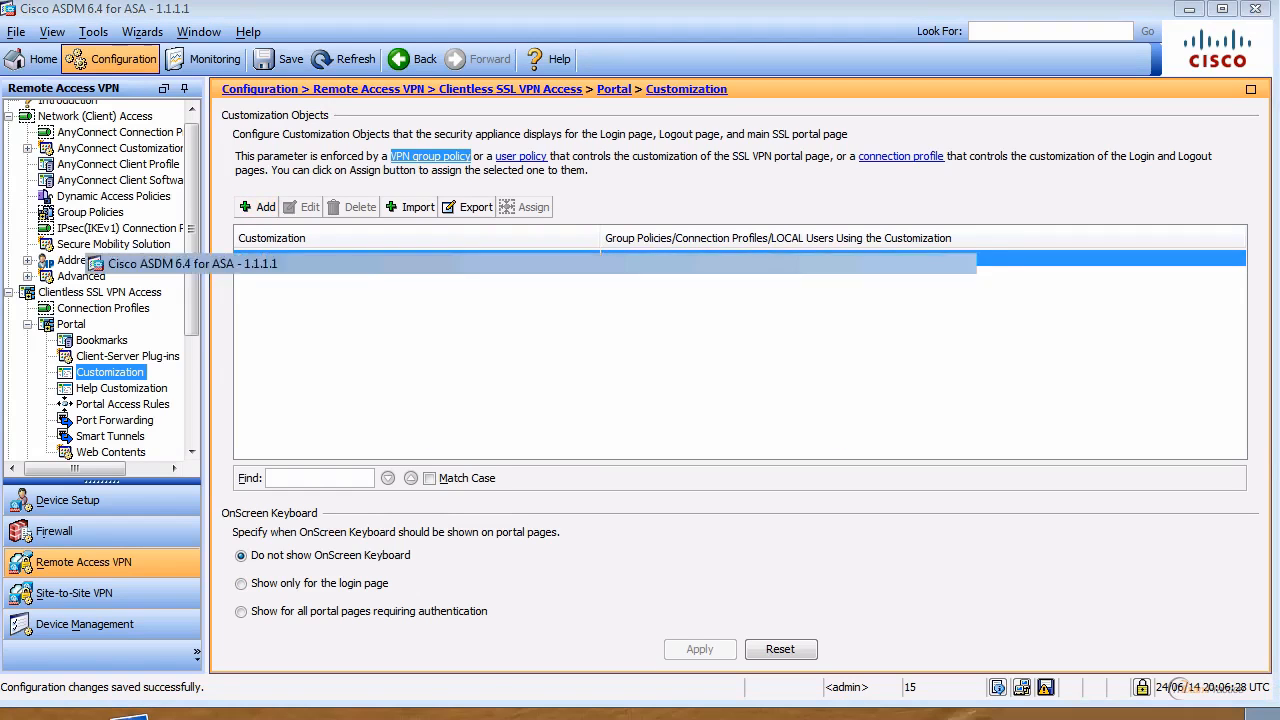
key("super+d")
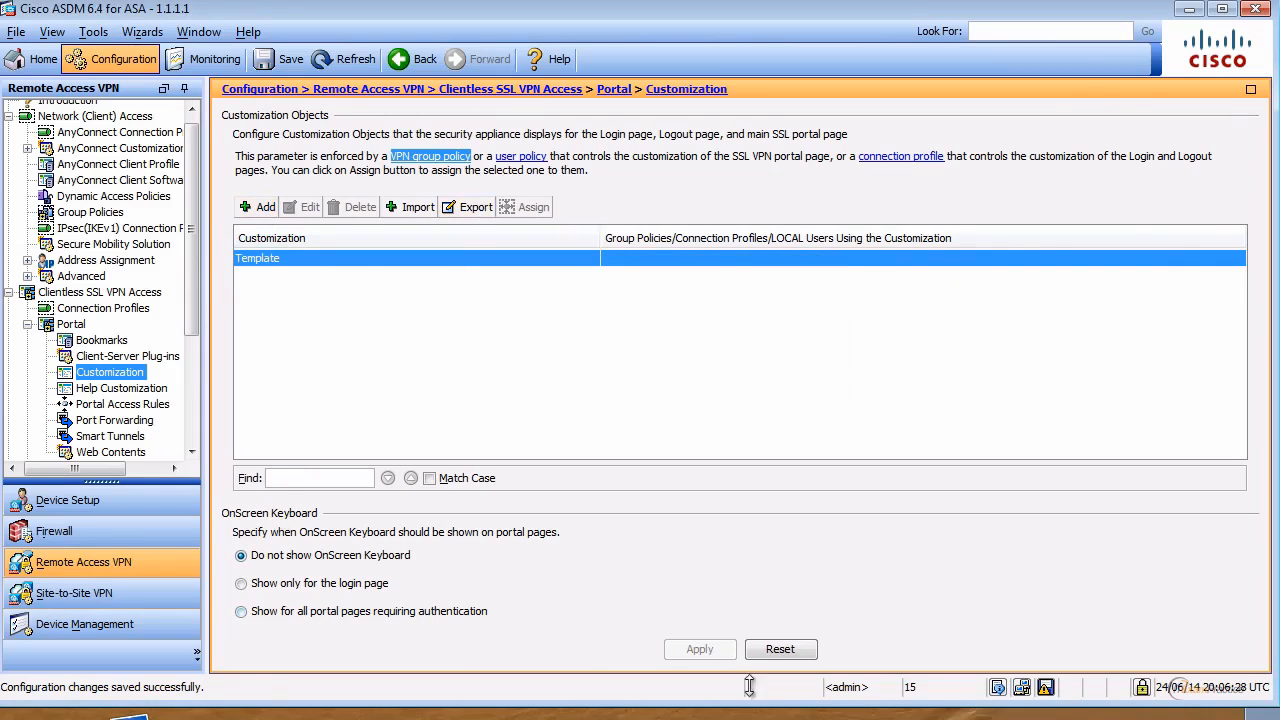
left_click(263, 211)
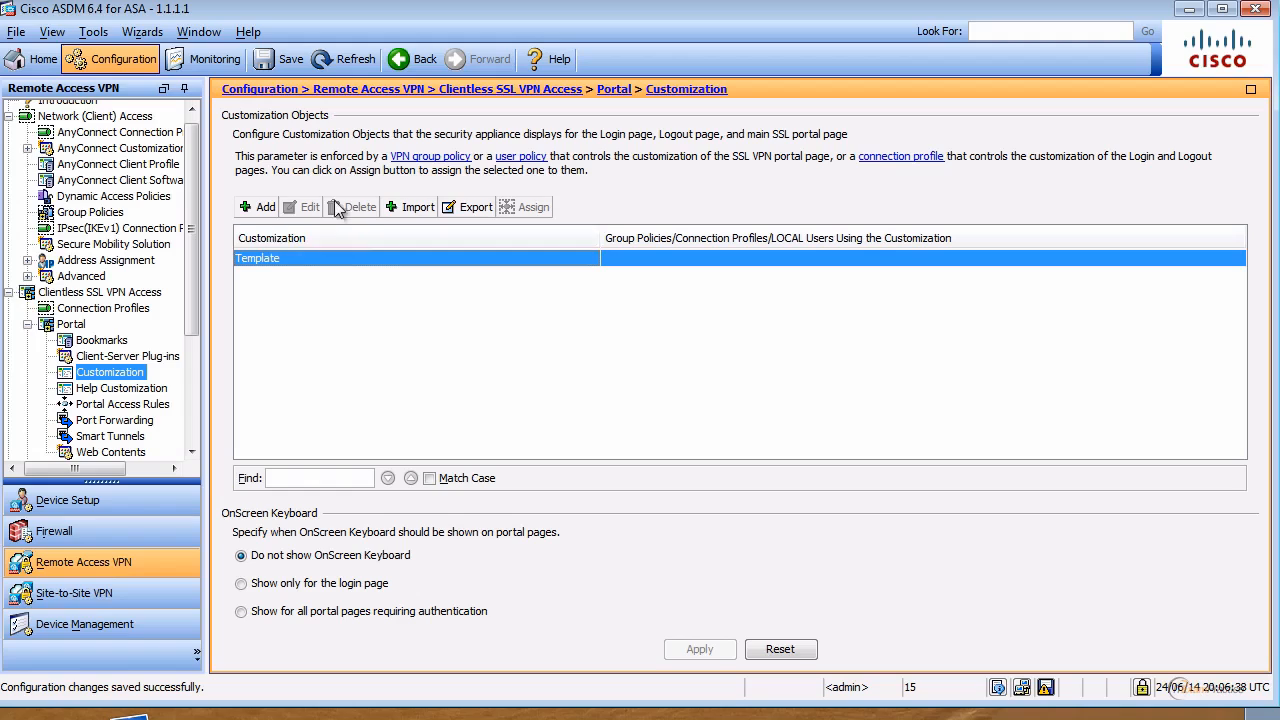
Step: Close the Import form unused, refresh from the device, retry adding a customization, then launch another ASDM
left_click(418, 208)
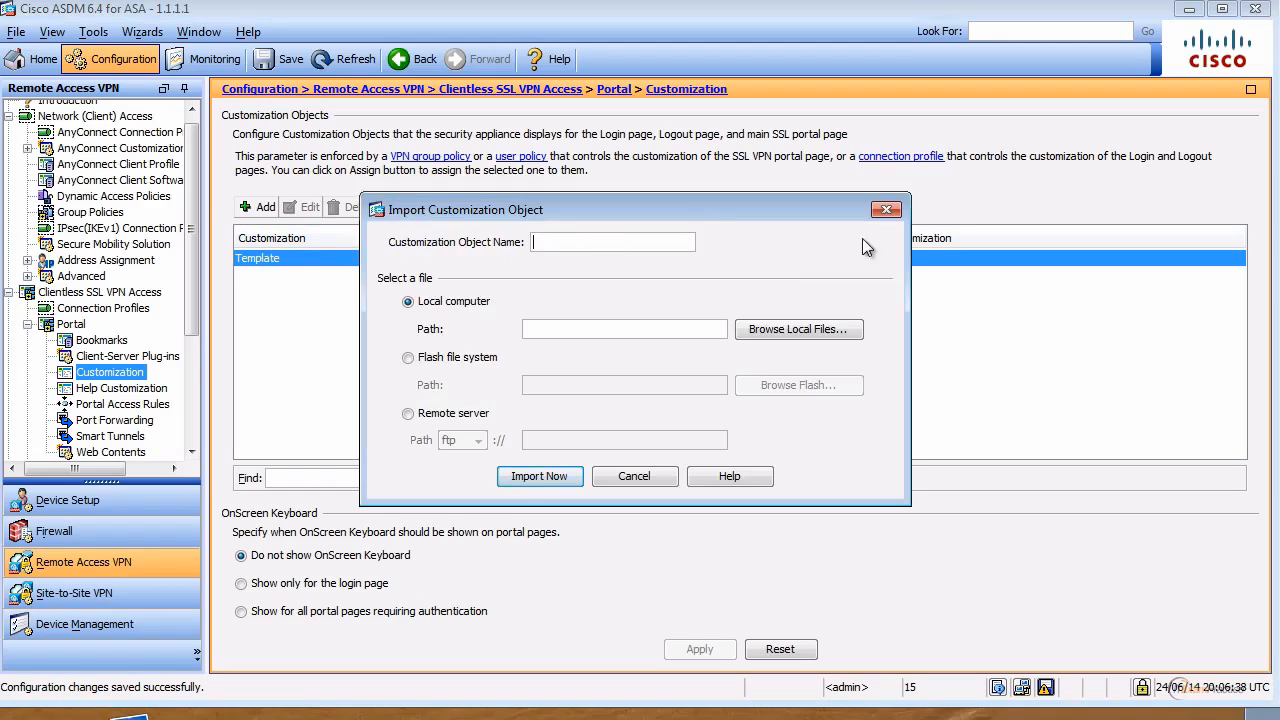
left_click(886, 209)
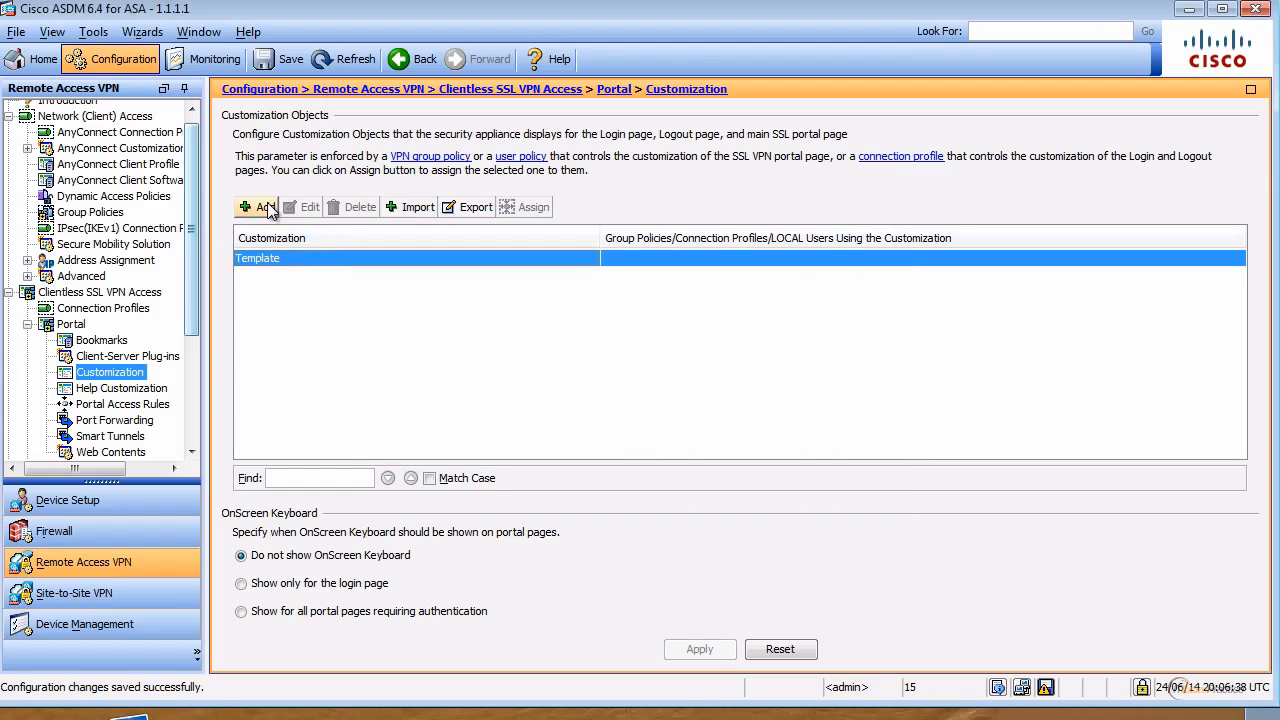
left_click(101, 356)
left_click(107, 341)
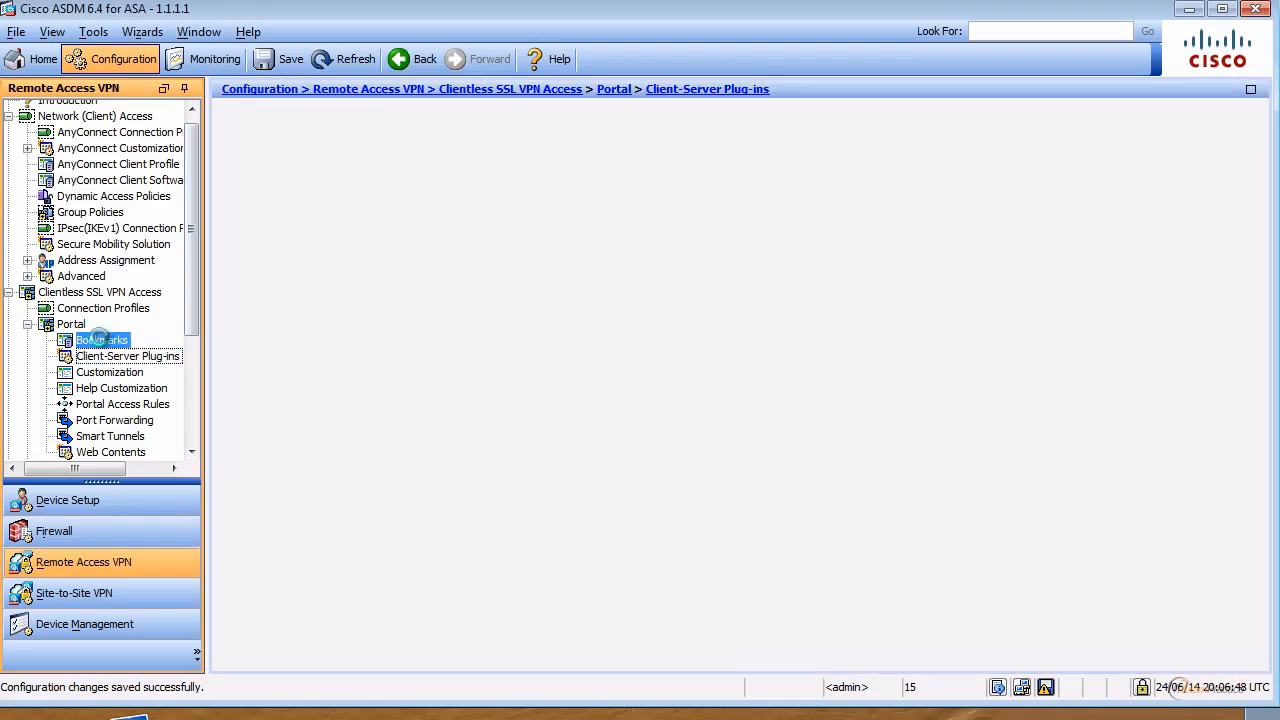
left_click(345, 59)
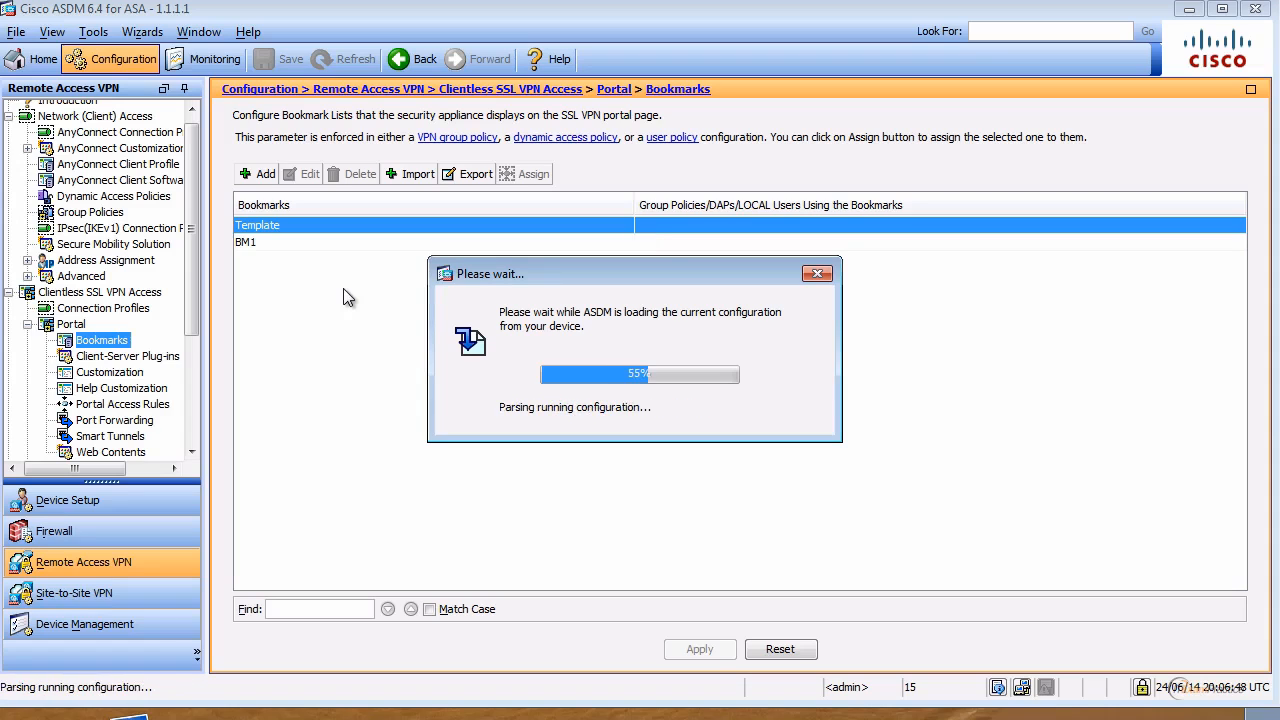
left_click(110, 374)
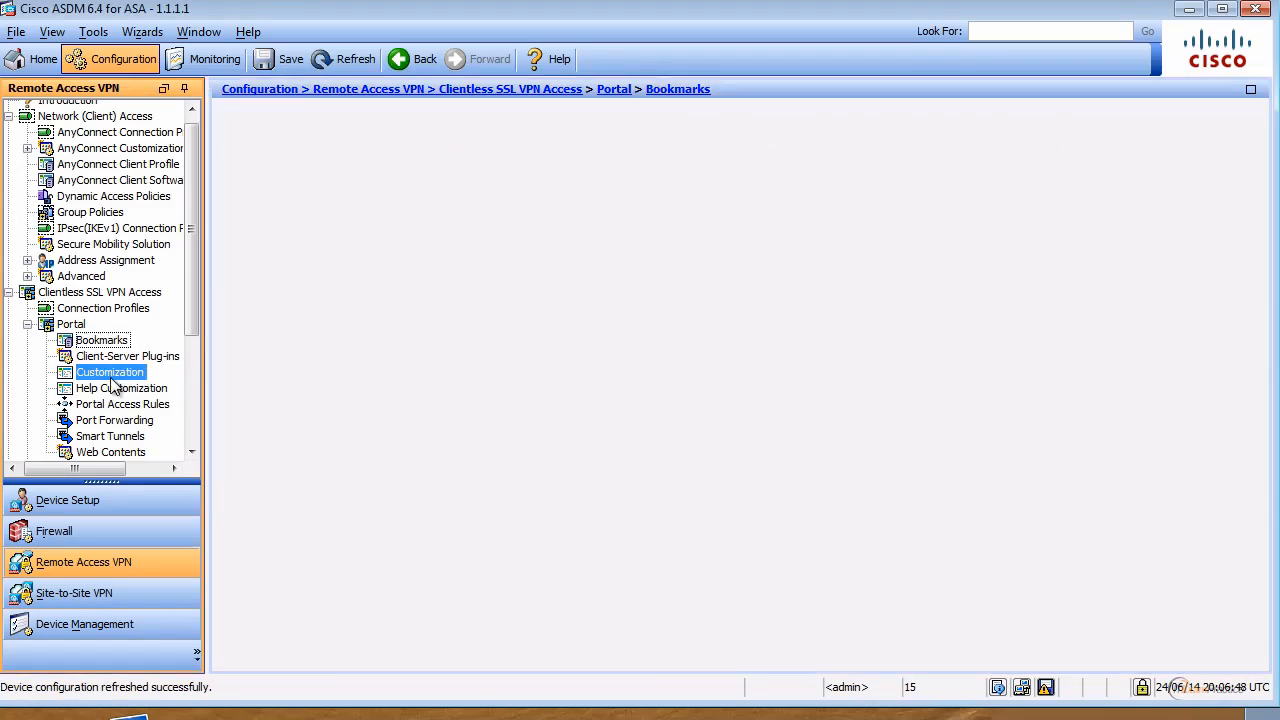
left_click(258, 208)
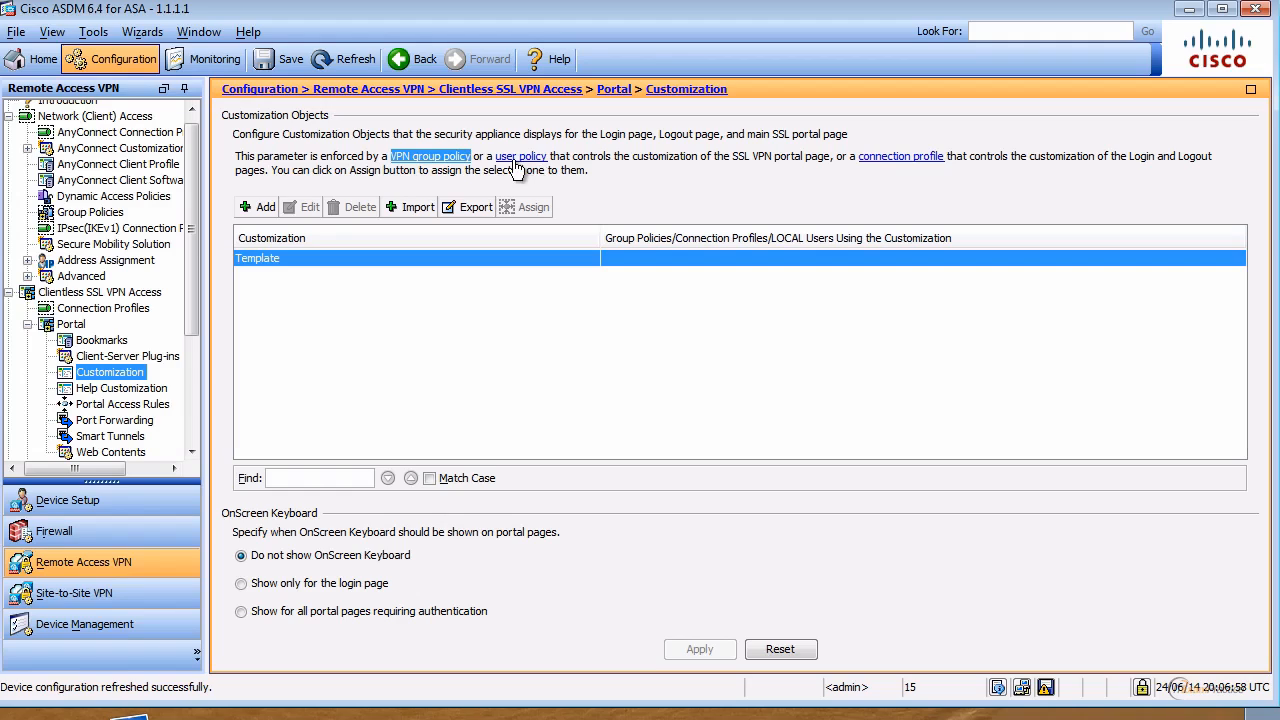
left_click(259, 212)
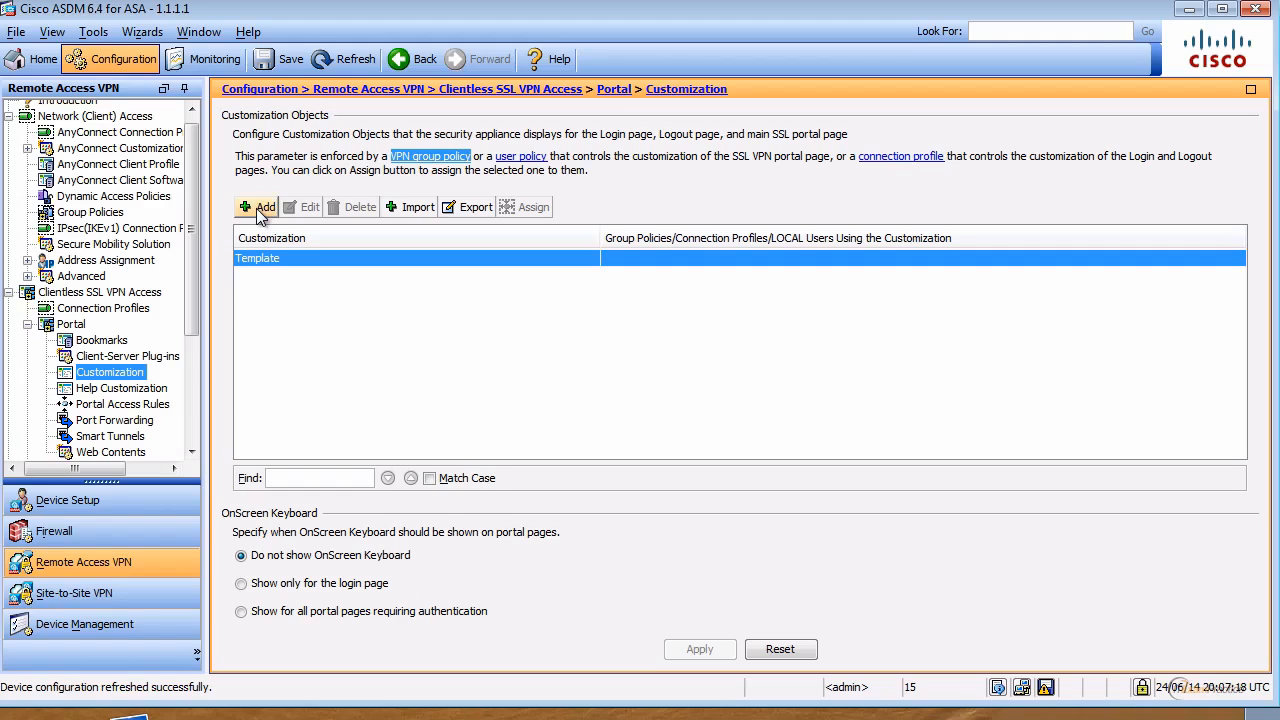
left_click(27, 712)
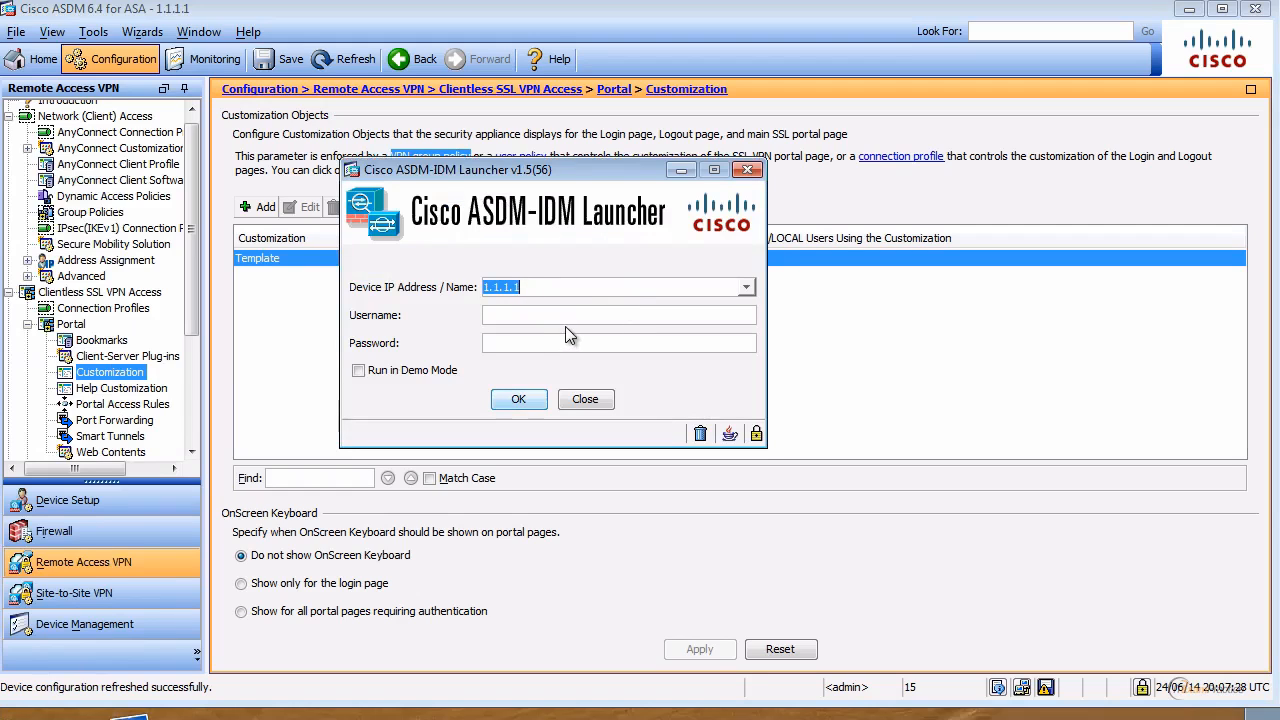
Step: Connect ASDM to 10.10.10.1:17001, accepting the certificate, logging in and acknowledging the banner
type("10")
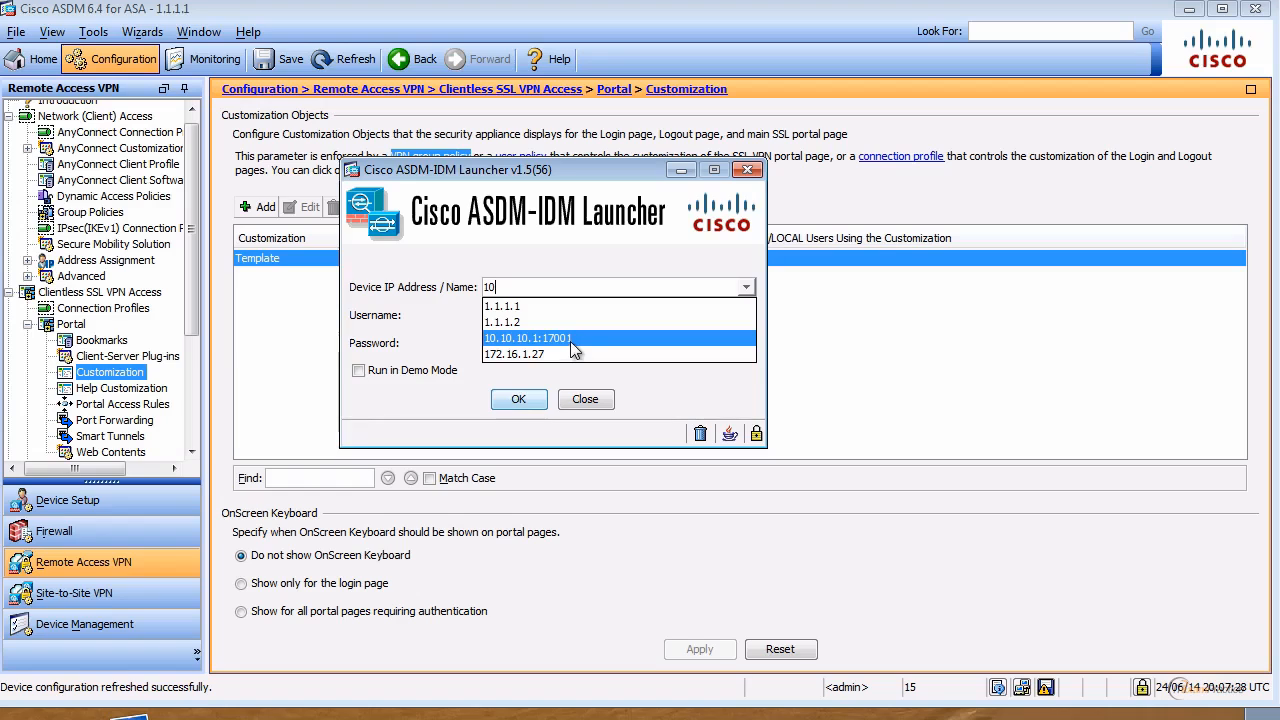
left_click(569, 338)
left_click(518, 400)
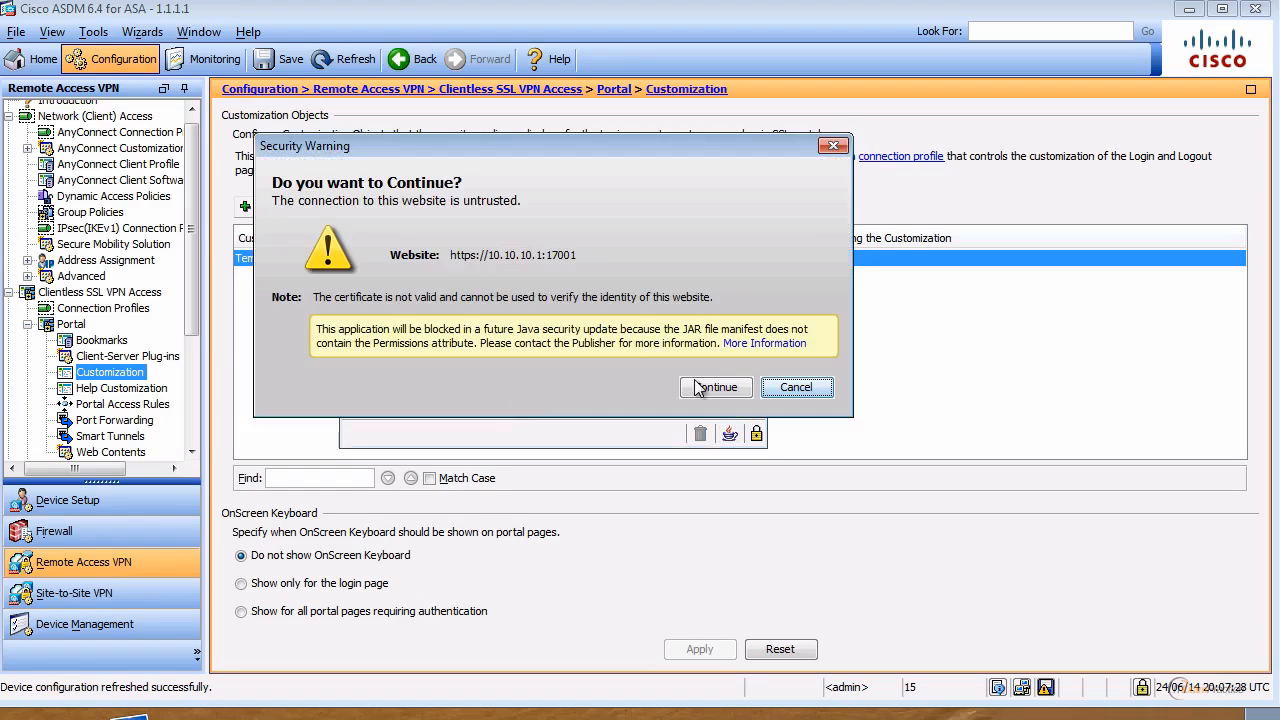
left_click(727, 386)
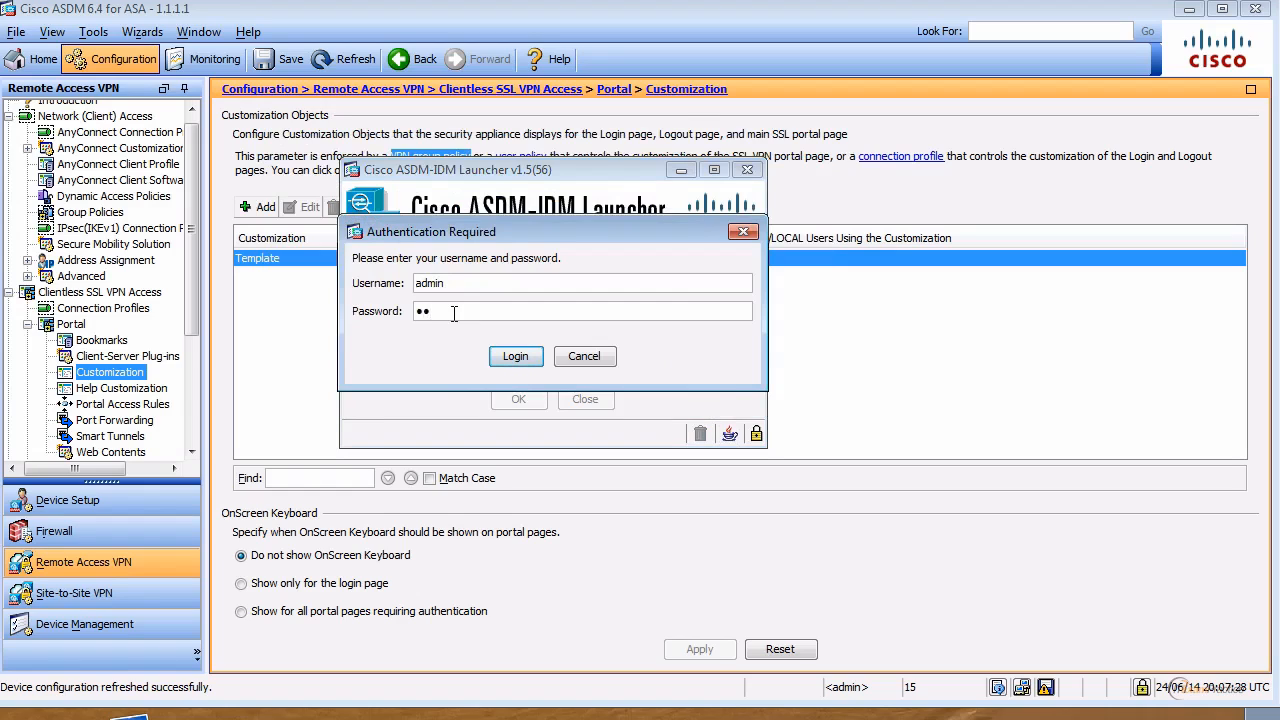
type("***")
key("Return")
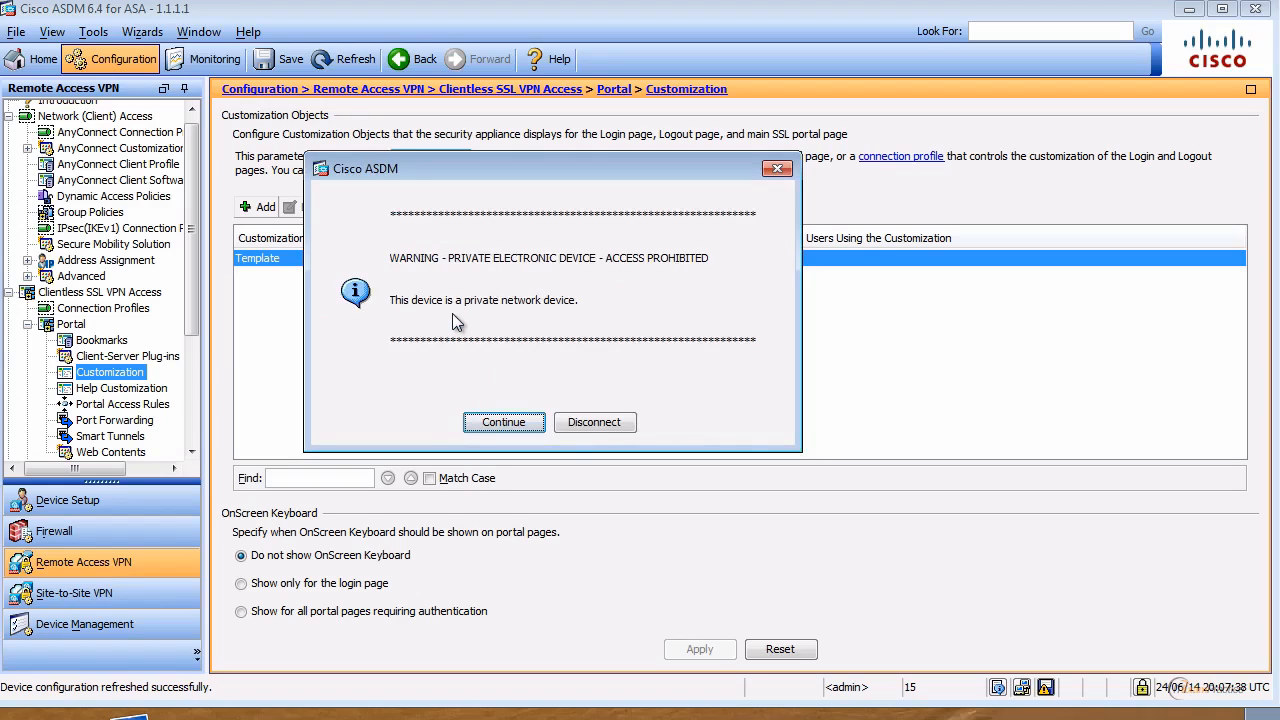
left_click(498, 423)
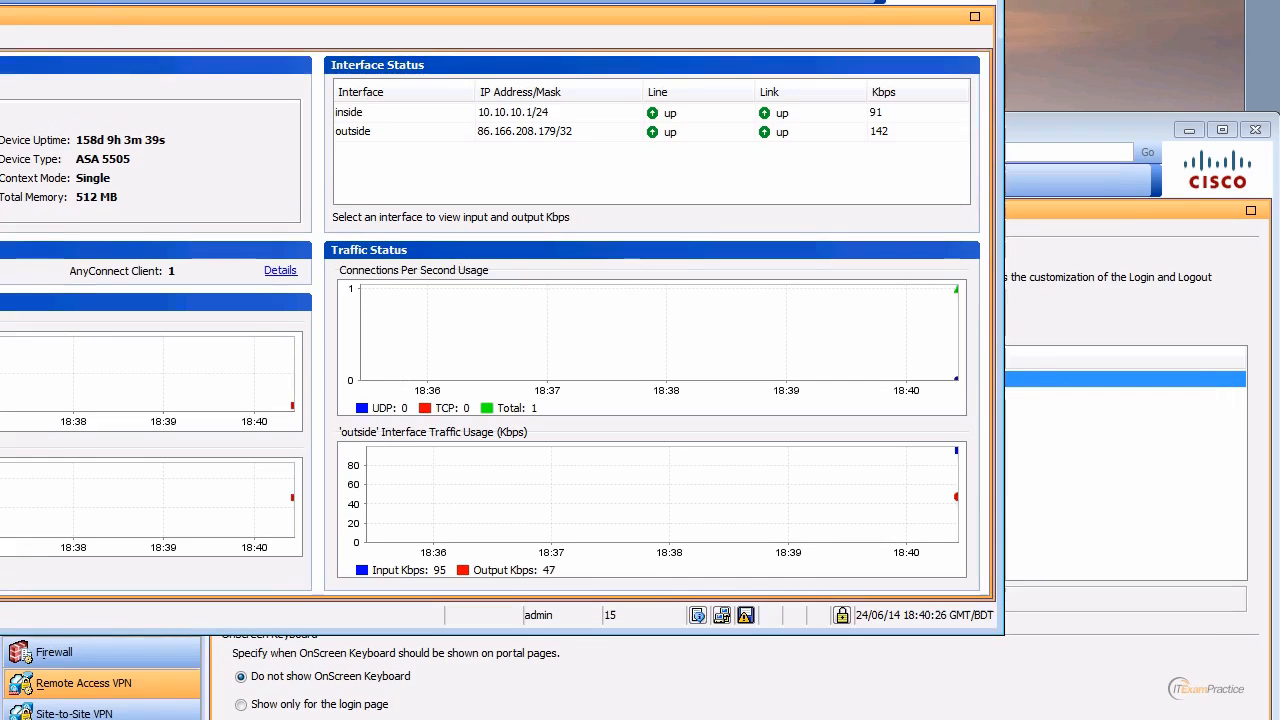
left_click_drag(183, 0, 417, 10)
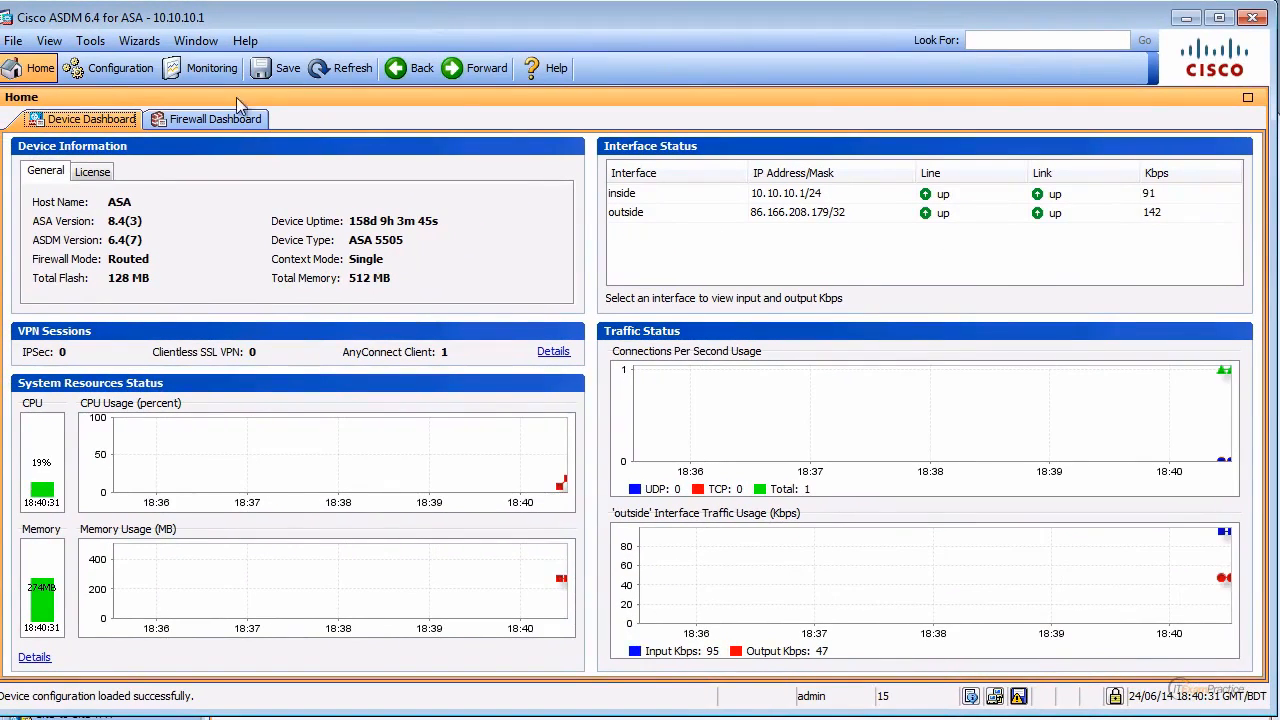
Step: Navigate to Clientless SSL VPN Access > Portal > Customization and start a new customization object
left_click(112, 70)
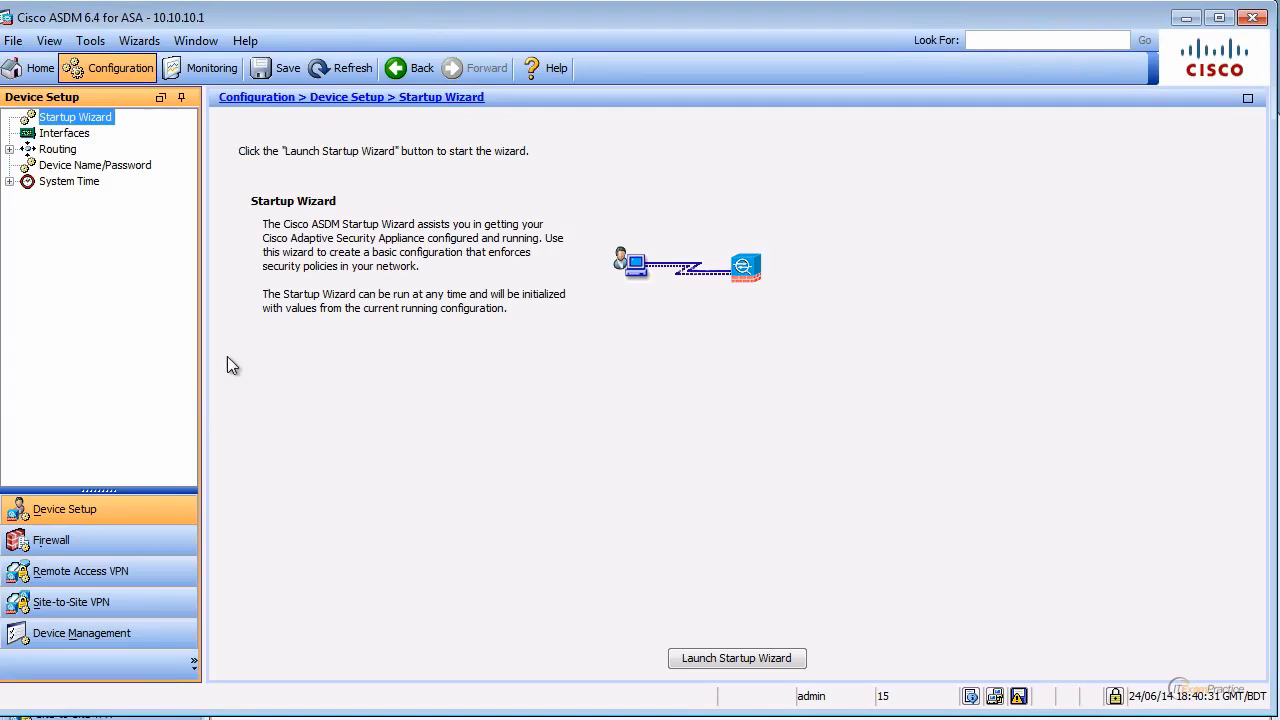
left_click(96, 575)
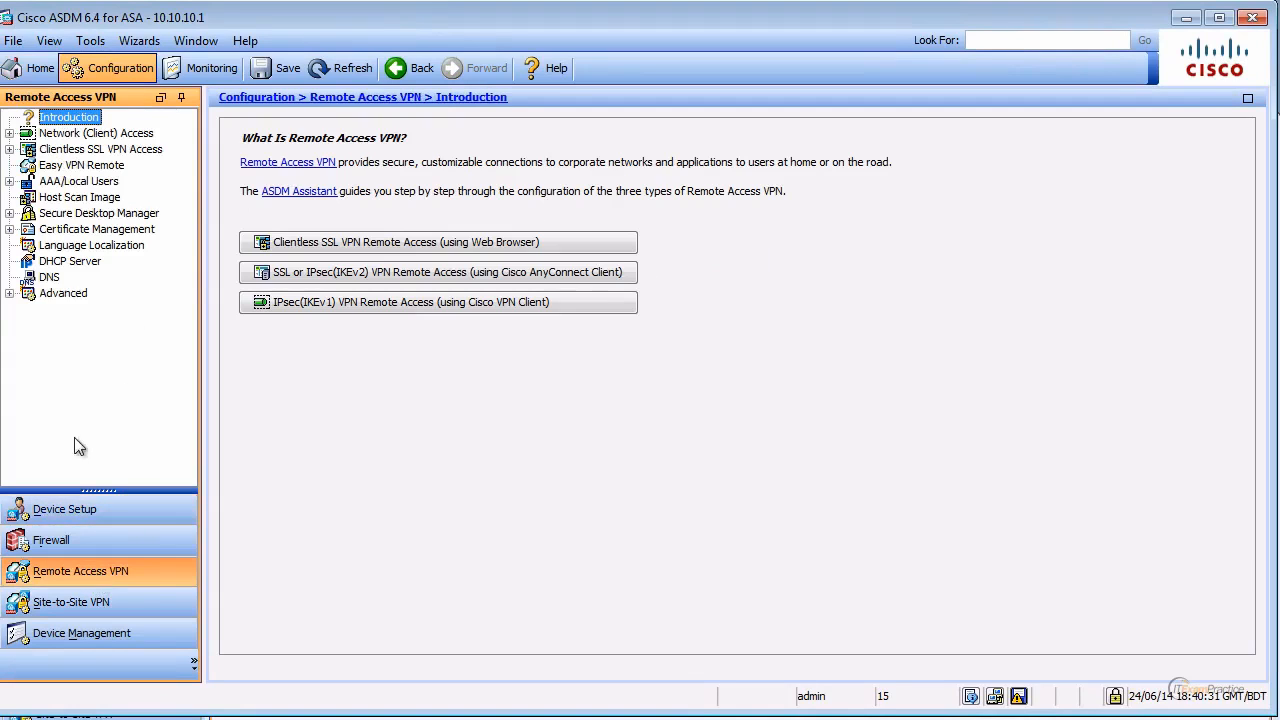
left_click(9, 149)
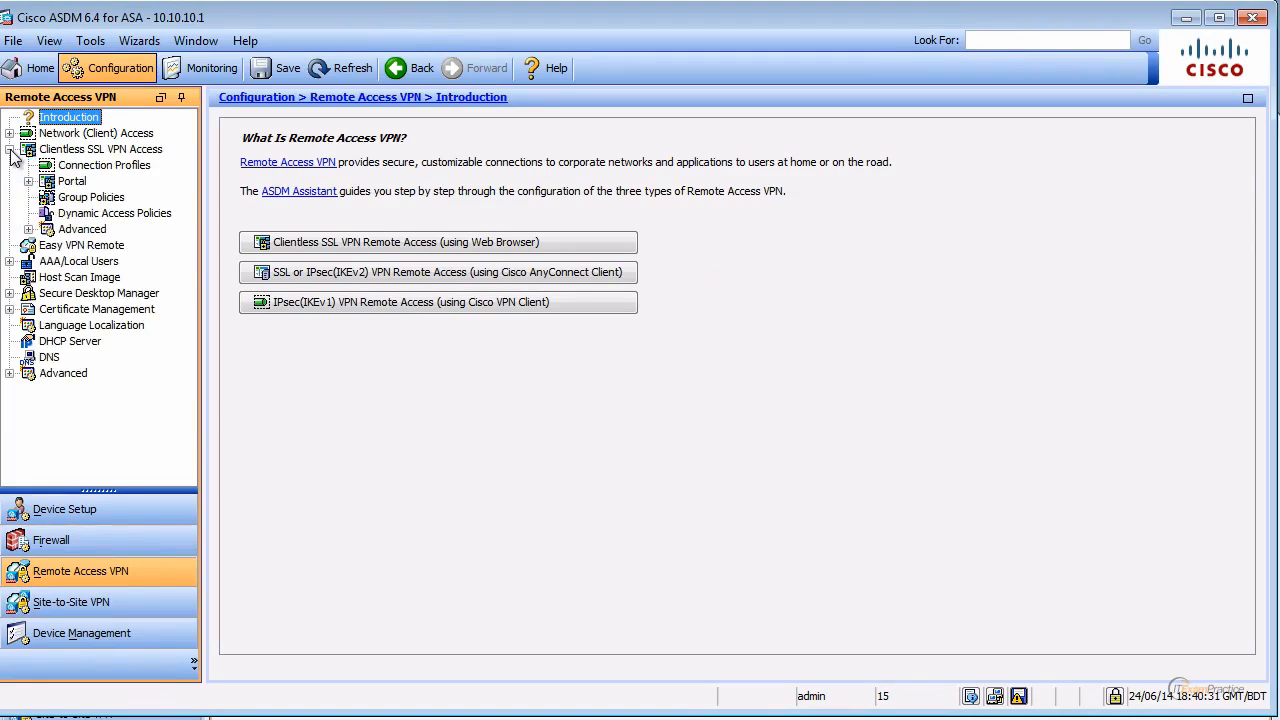
double_click(74, 182)
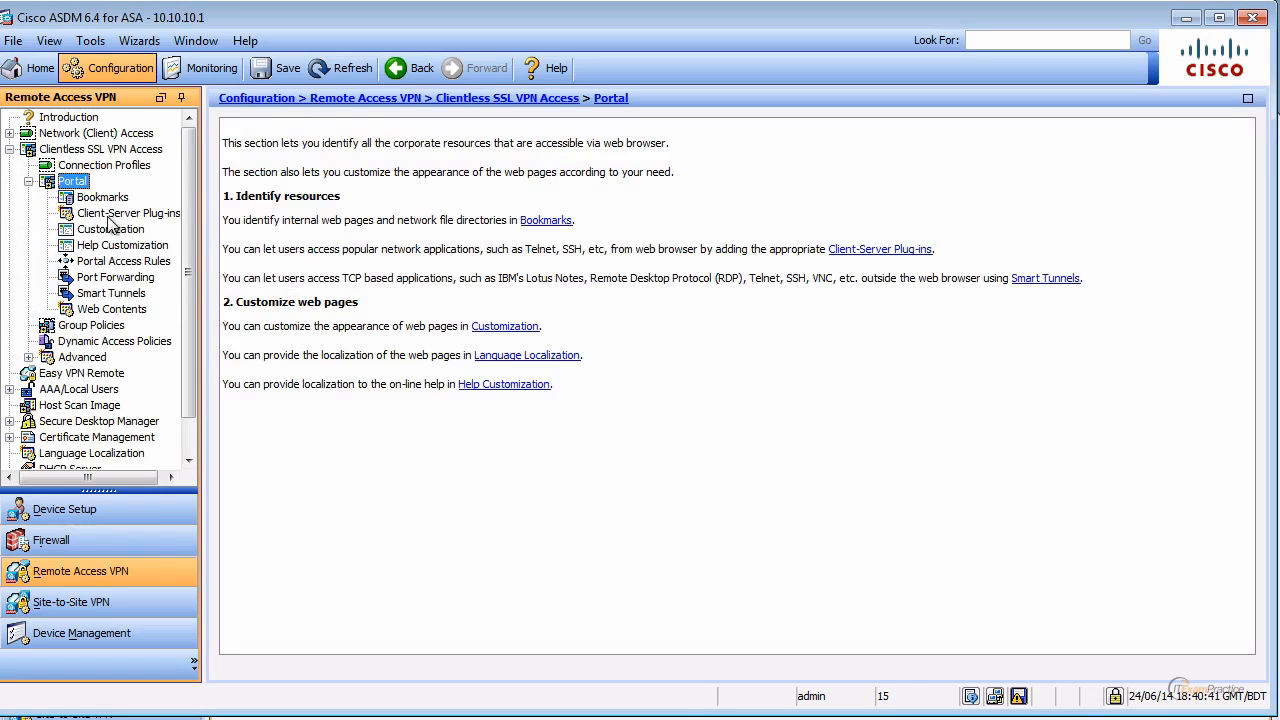
left_click(110, 229)
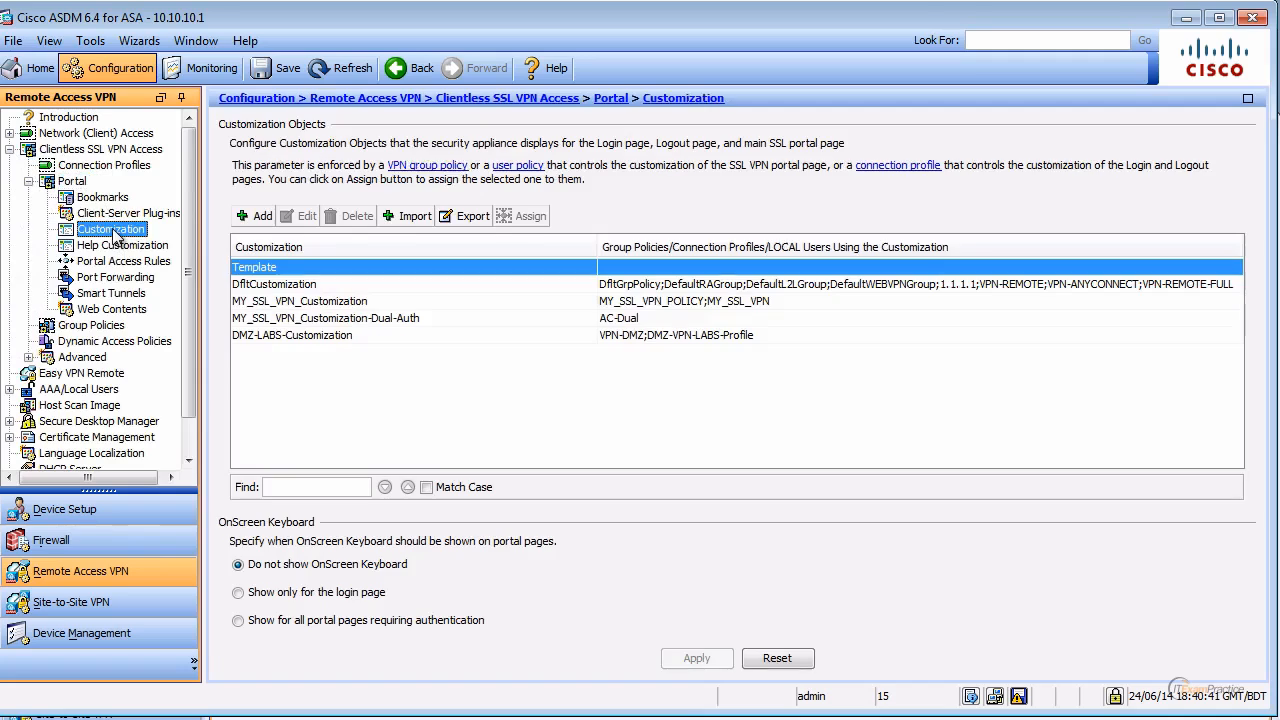
left_click(254, 216)
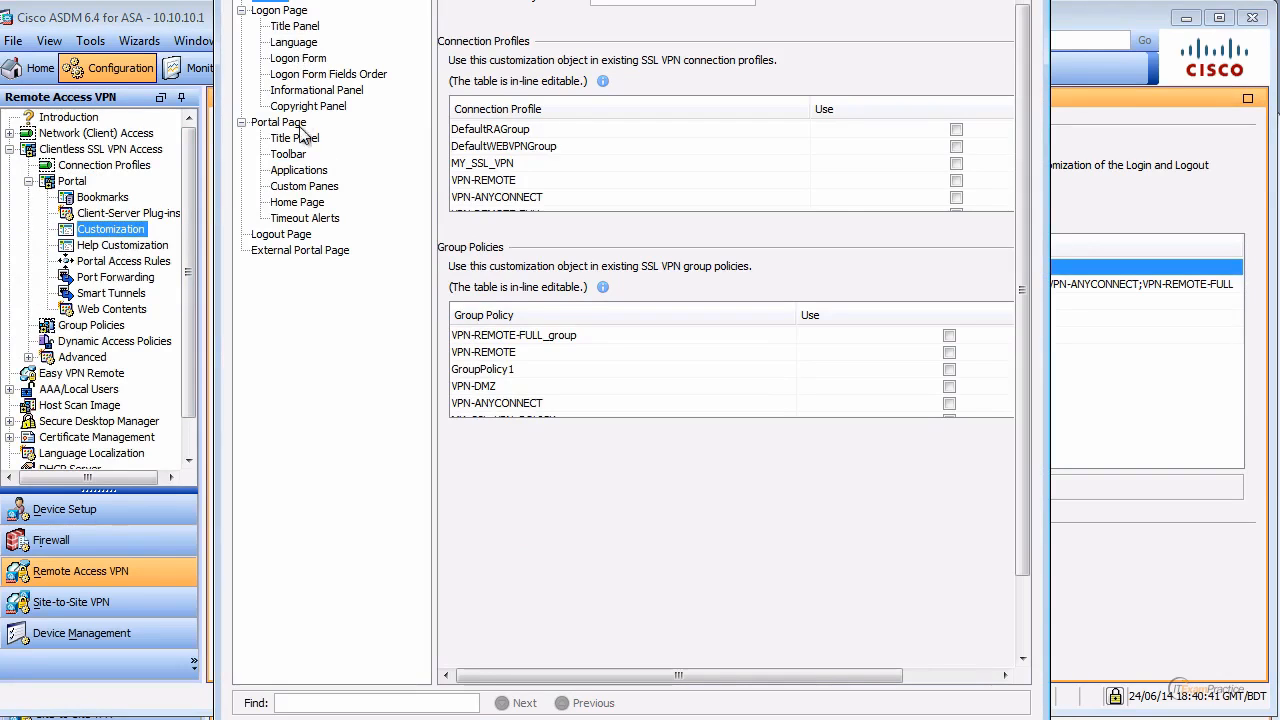
left_click(298, 162)
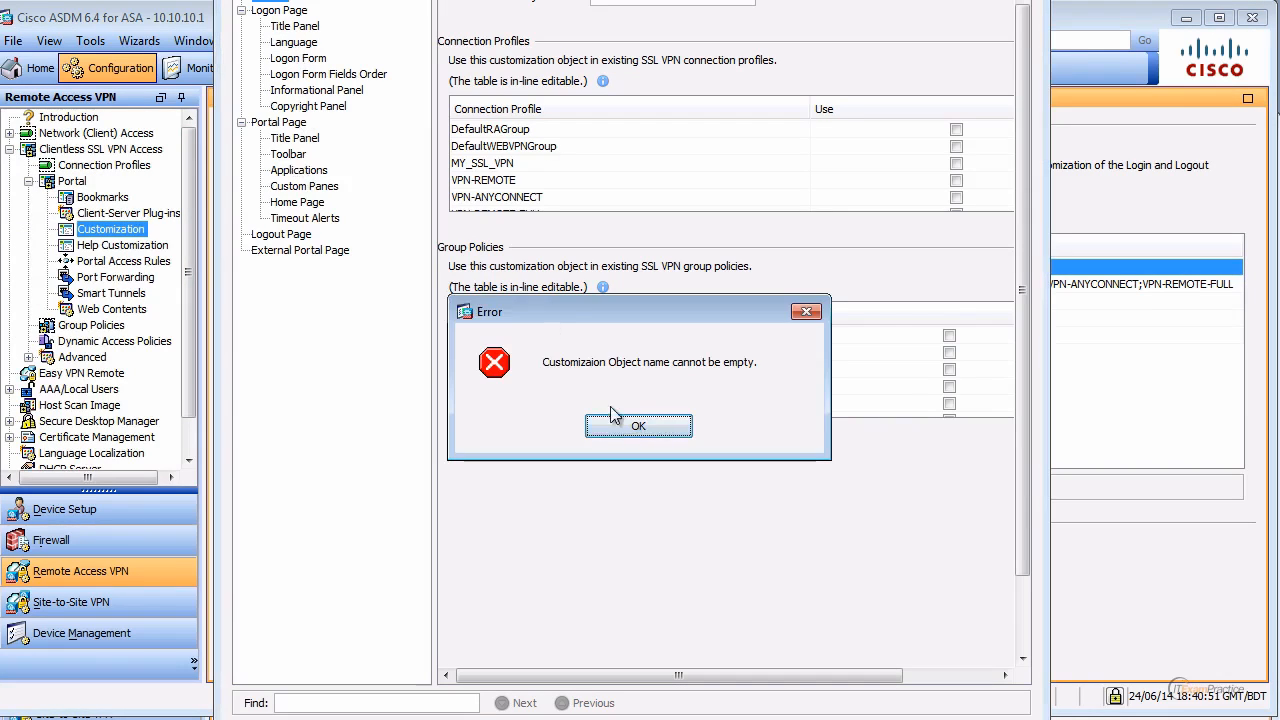
left_click(641, 427)
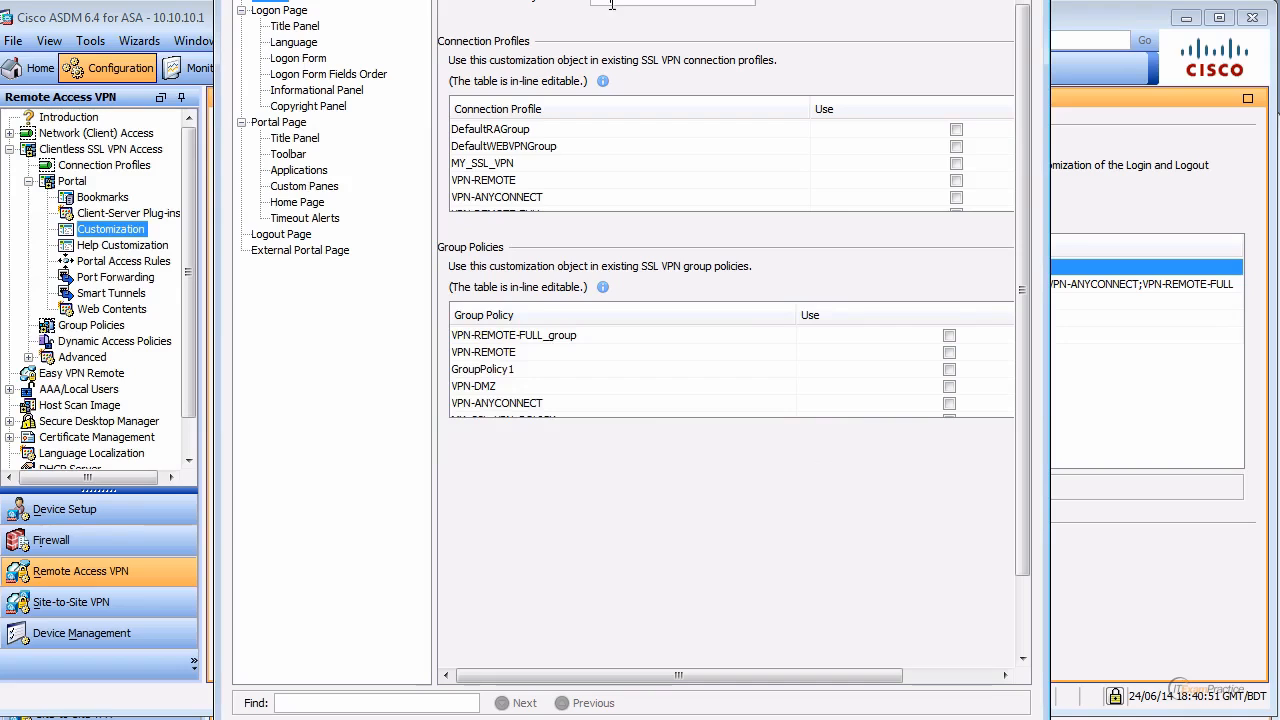
Step: Disable Home, Web Applications and AnyConnect in the portal applications, then close this ASDM without saving
left_click(300, 172)
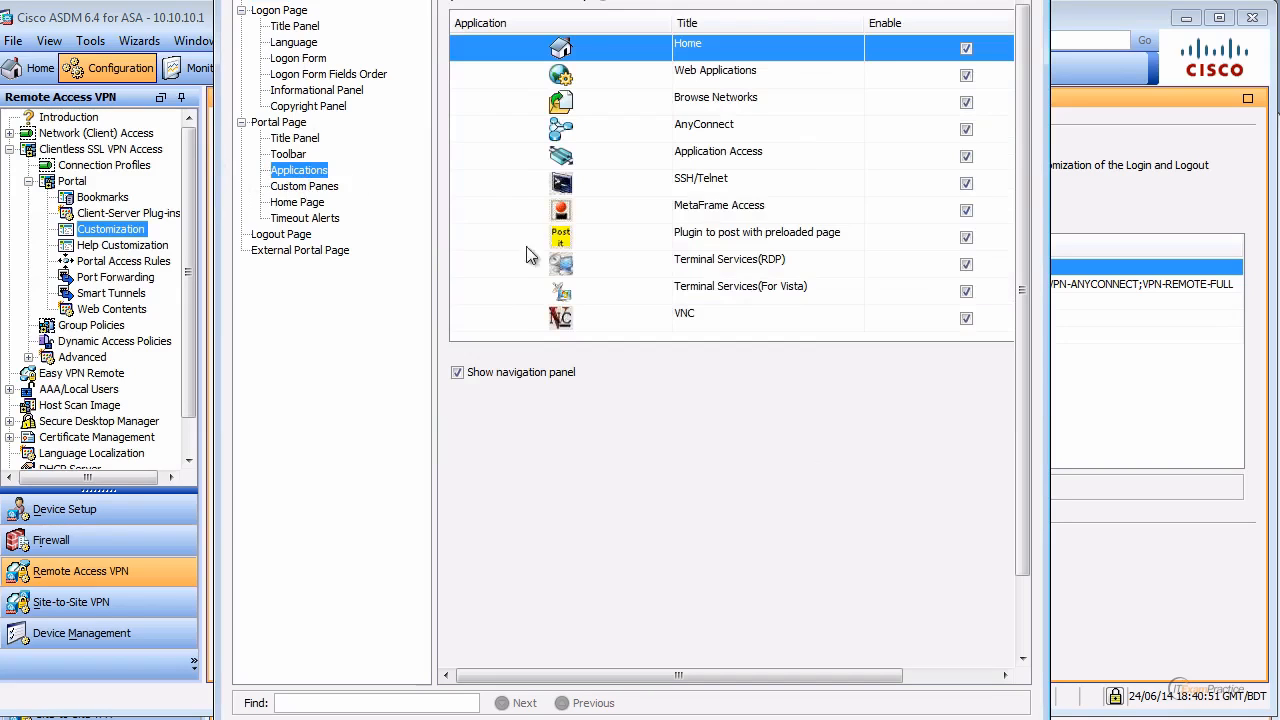
left_click(966, 50)
left_click(965, 76)
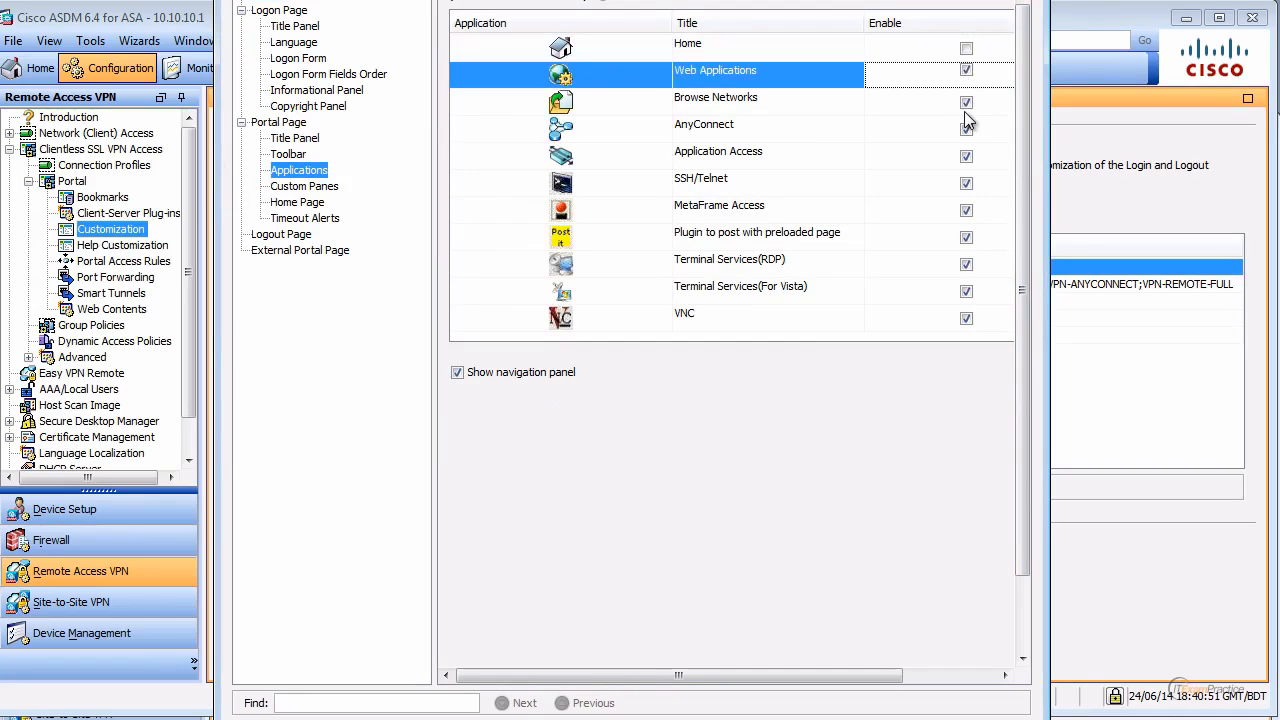
left_click(965, 74)
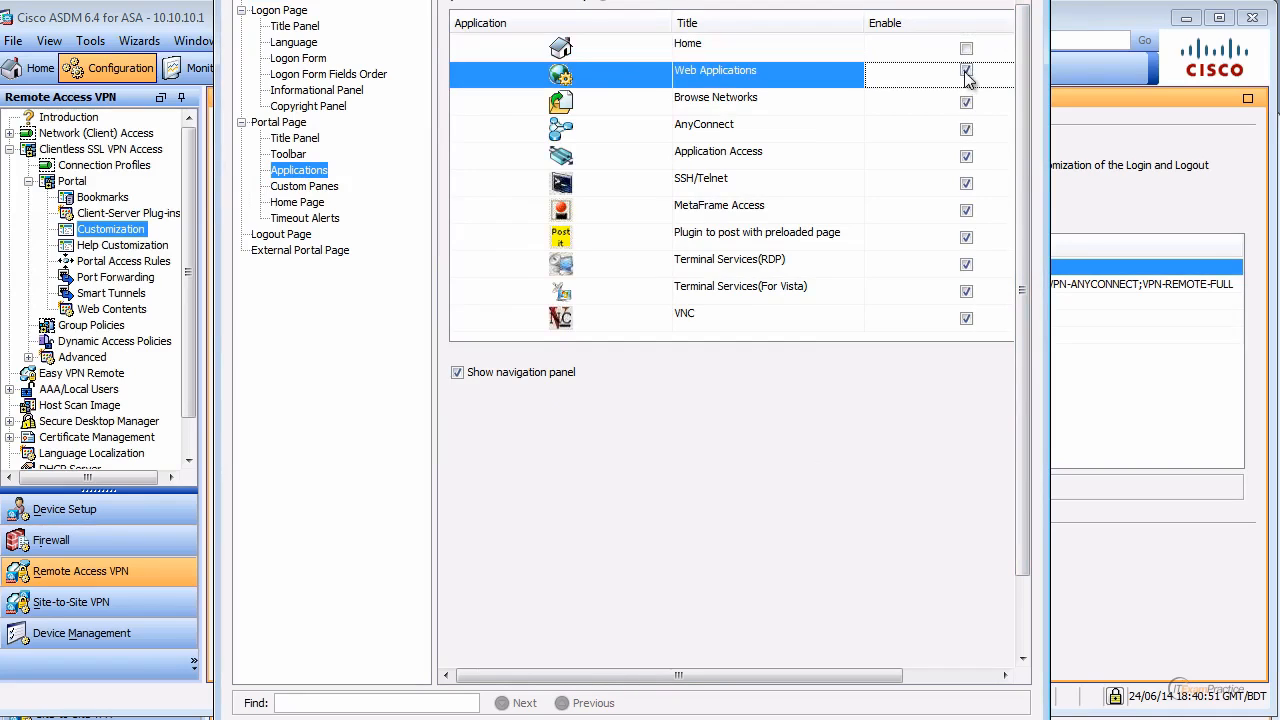
left_click(966, 130)
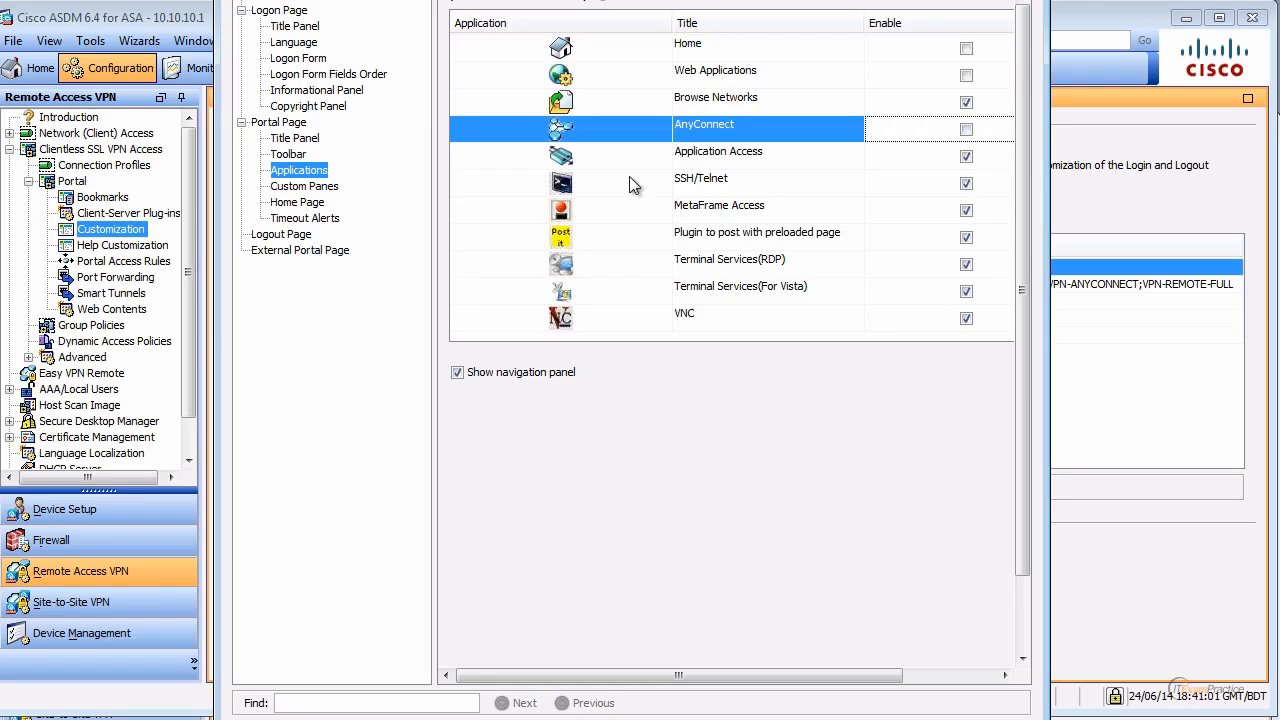
left_click(652, 718)
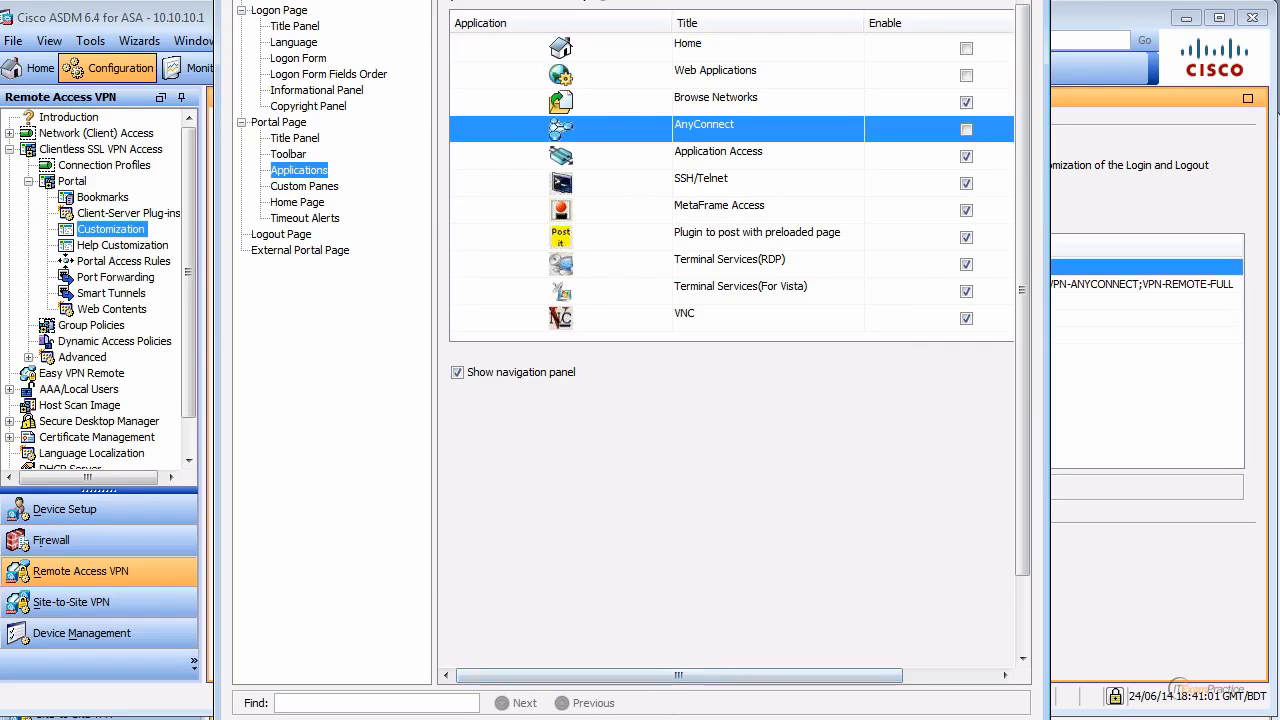
left_click(1251, 19)
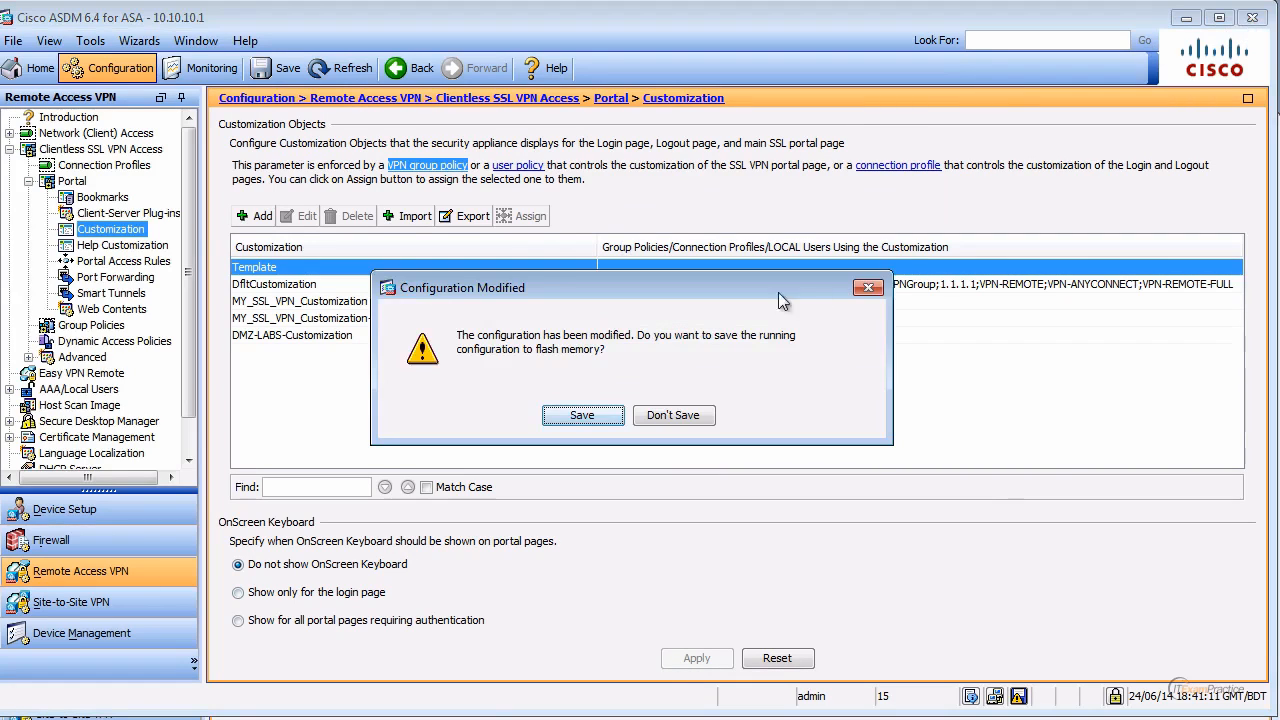
left_click(673, 415)
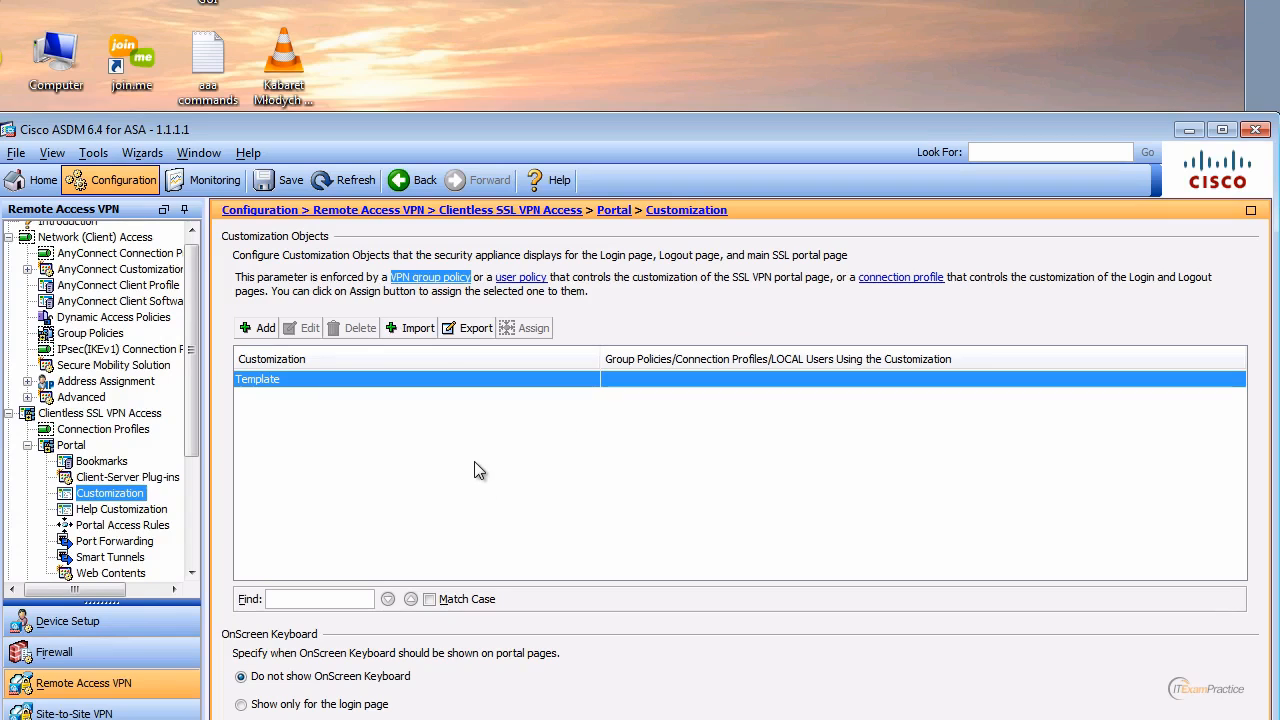
left_click_drag(551, 134, 557, 15)
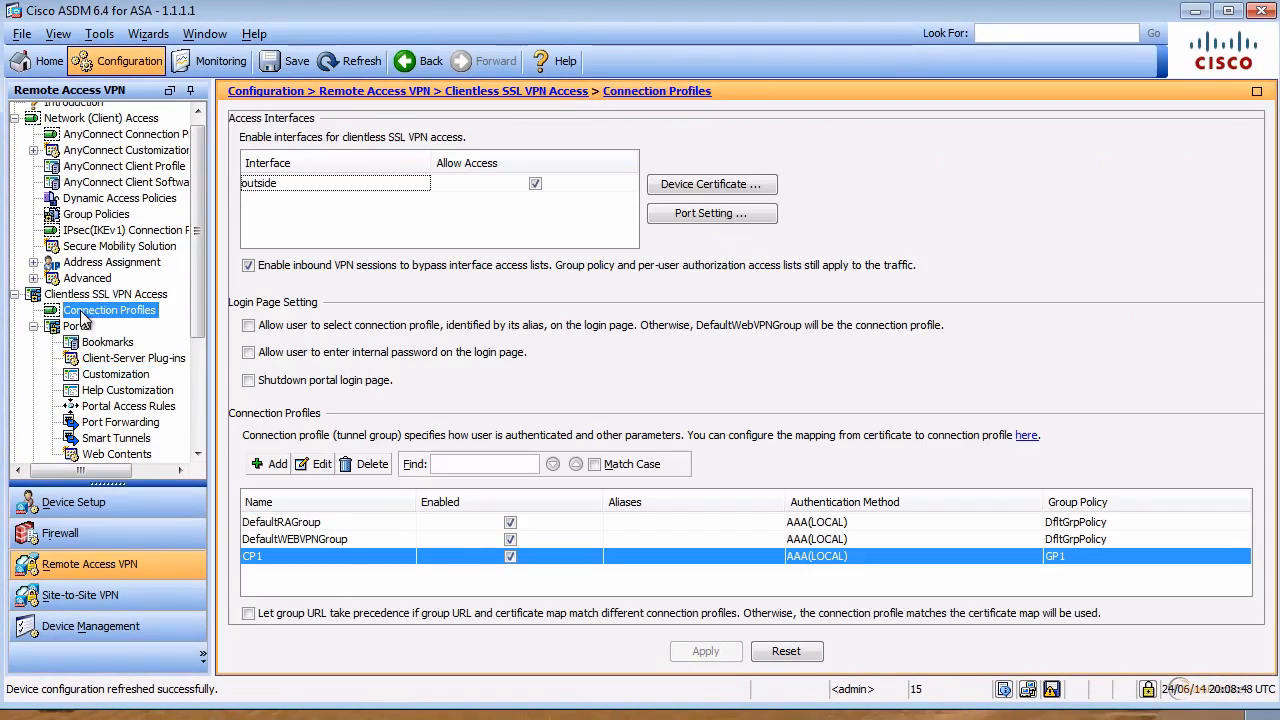
left_click(84, 314)
double_click(293, 554)
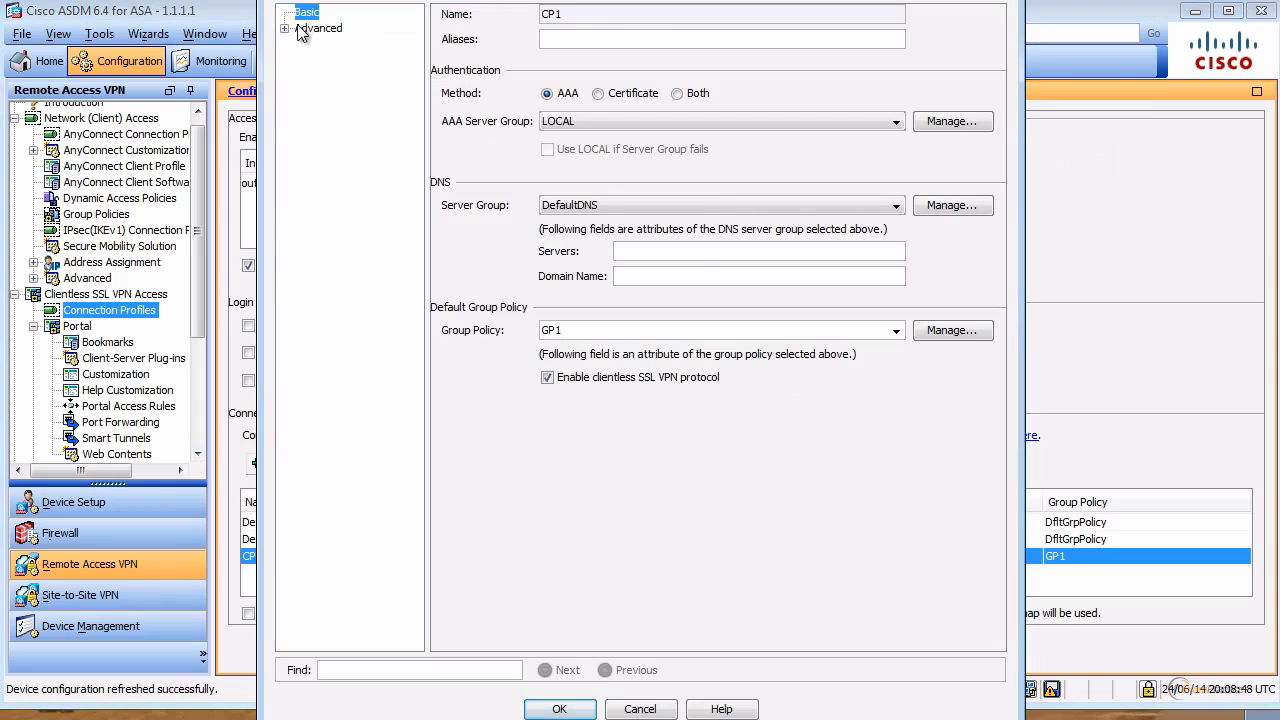
left_click(285, 28)
left_click(360, 140)
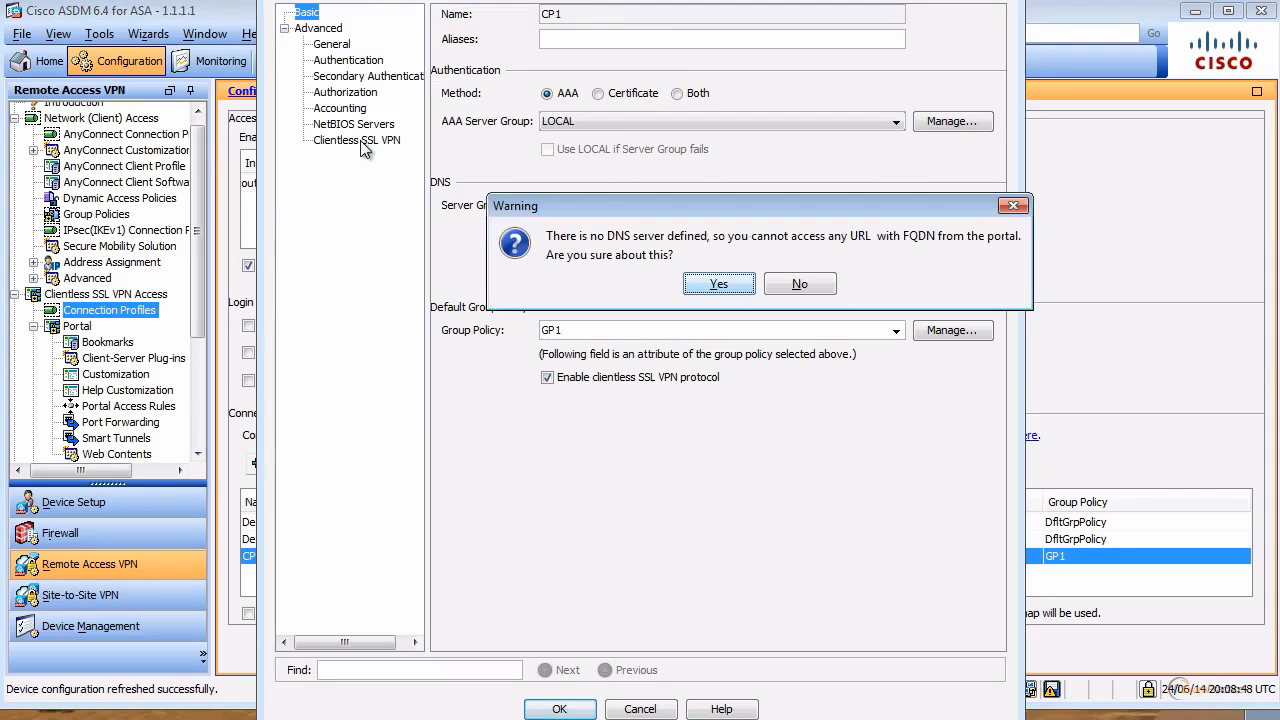
left_click(720, 285)
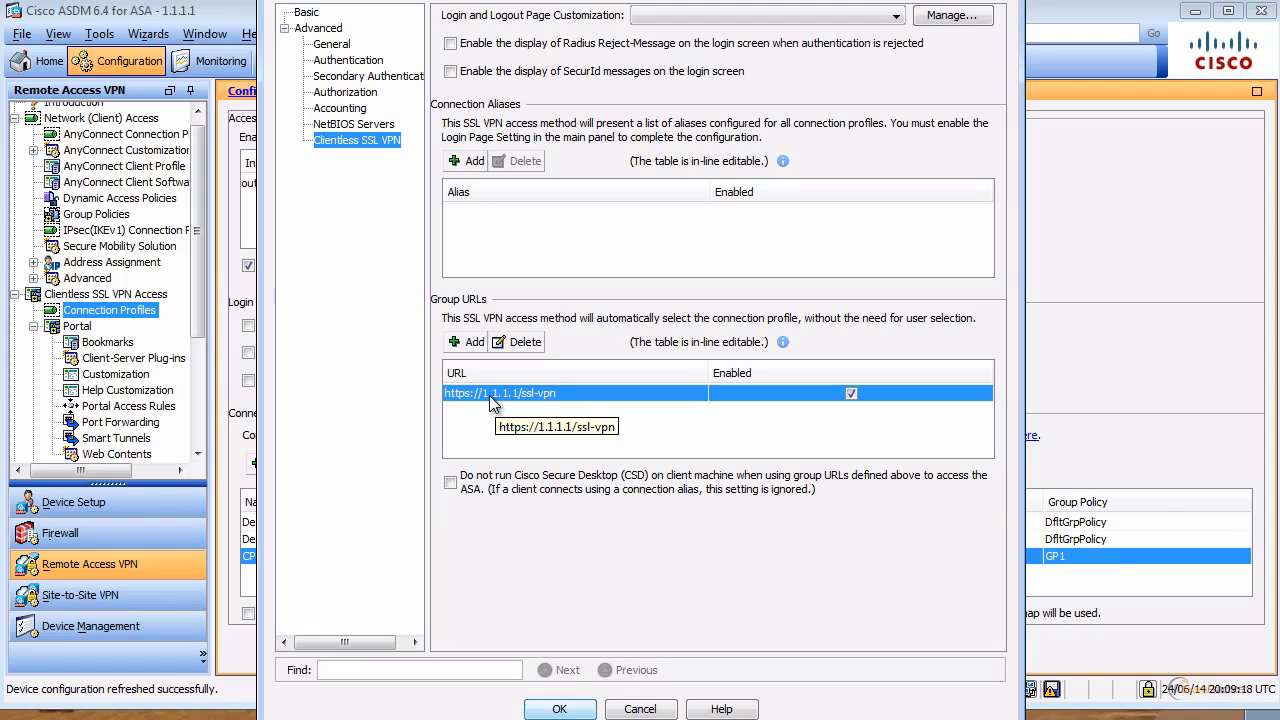
double_click(556, 401)
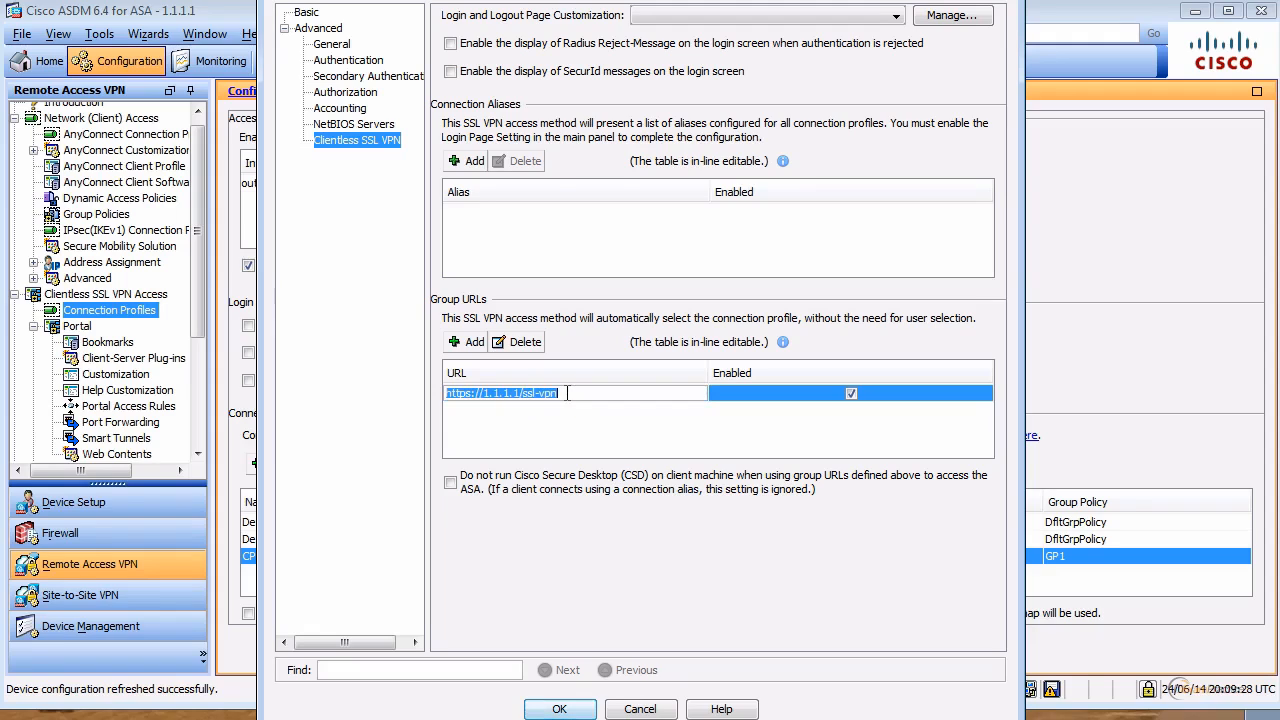
left_click_drag(566, 396, 522, 396)
left_click(575, 392)
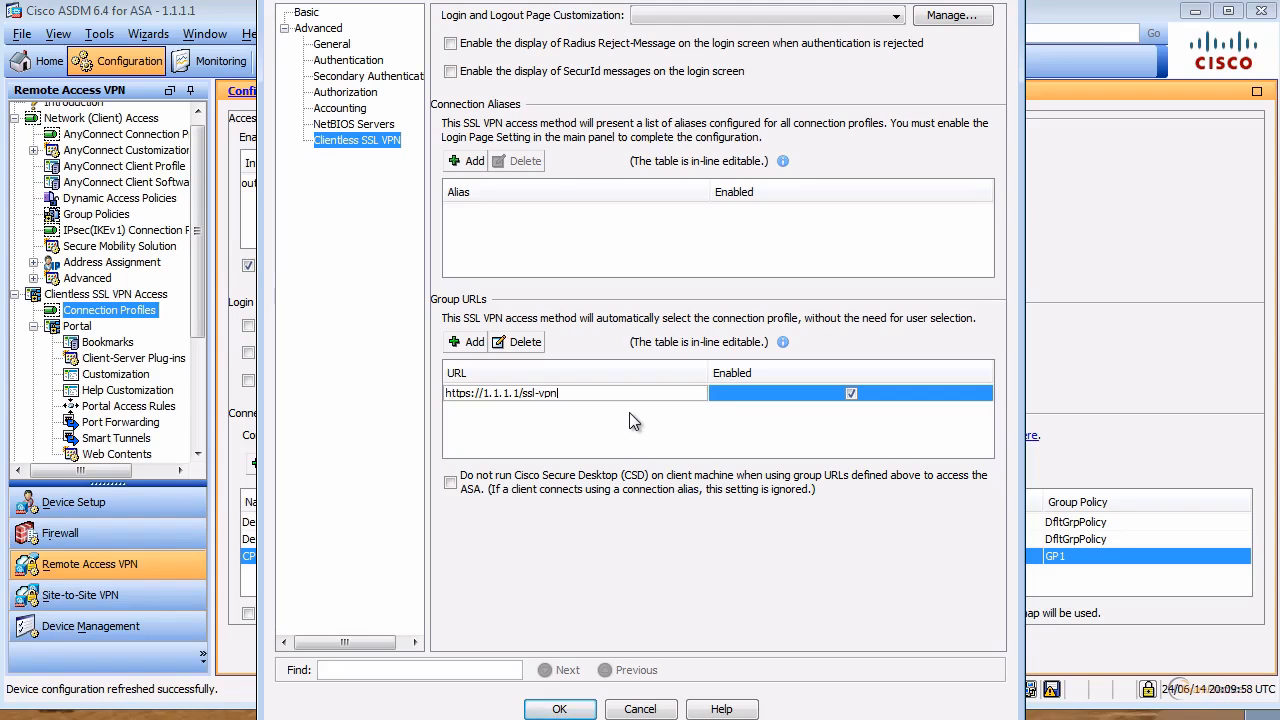
left_click(366, 78)
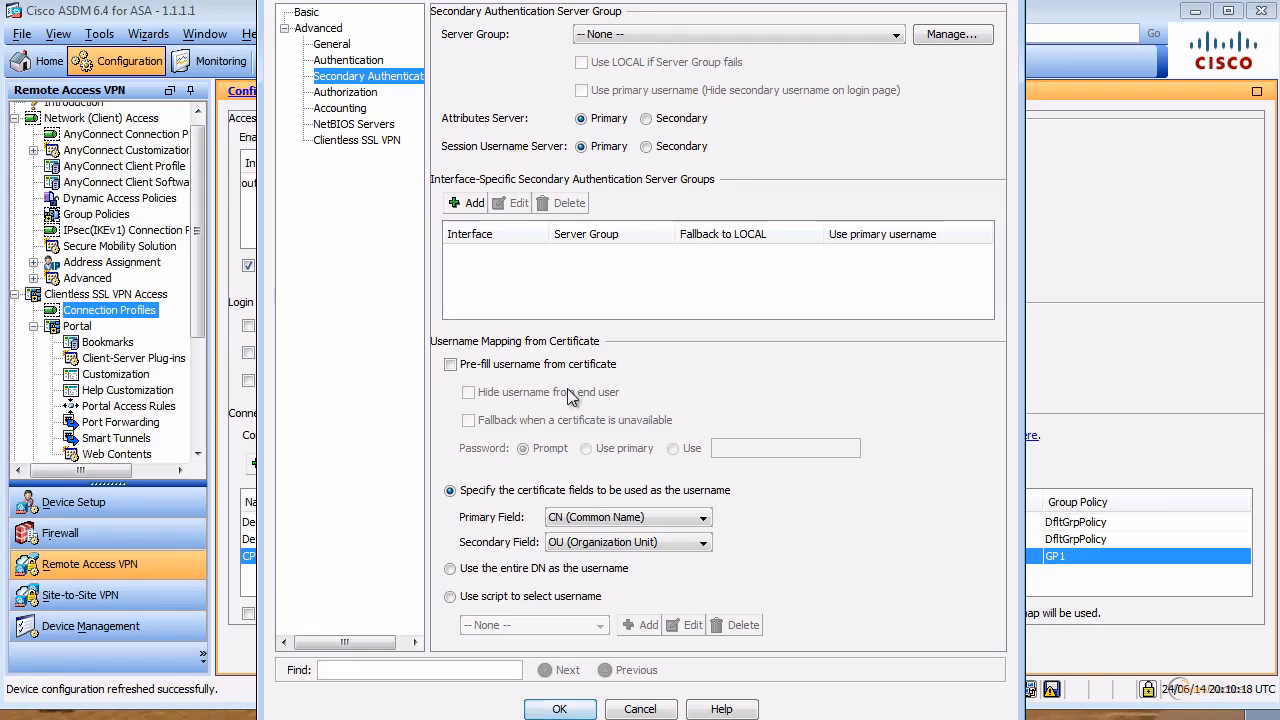
left_click(657, 710)
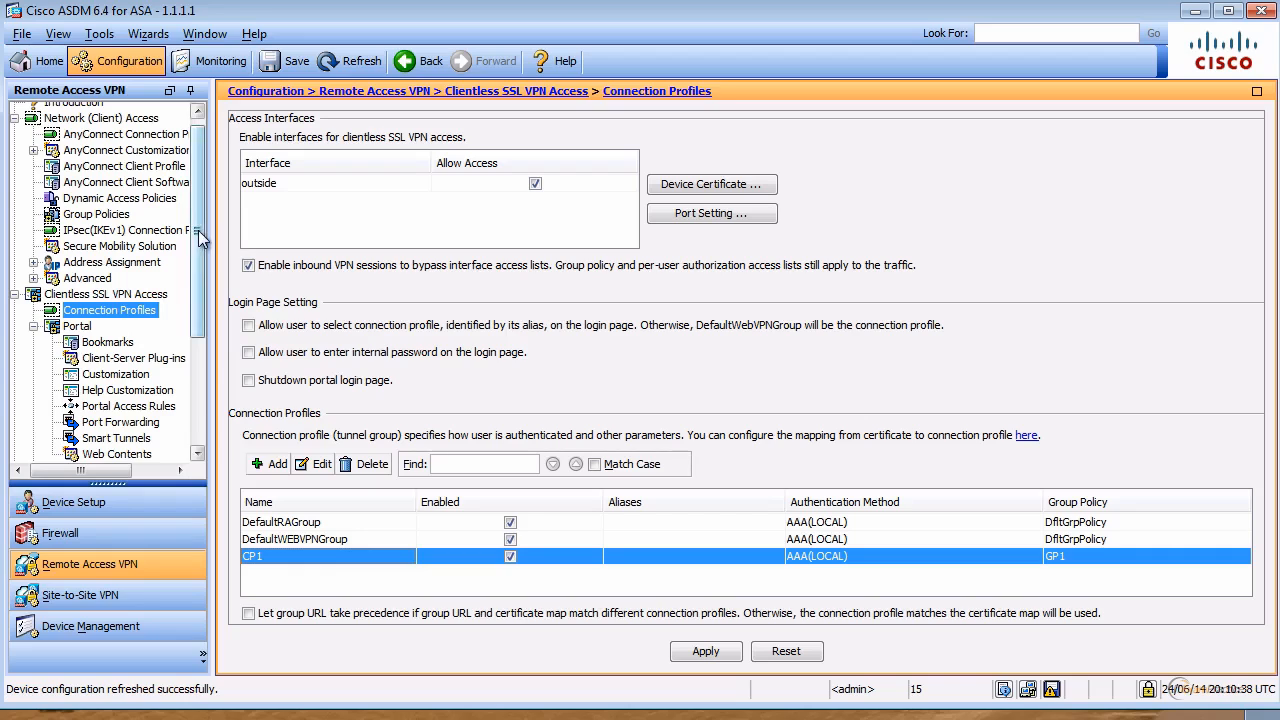
Step: Go to Portal > Smart Tunnels, whose application and auto sign-on server lists are empty
scroll(199, 236, "down", 3)
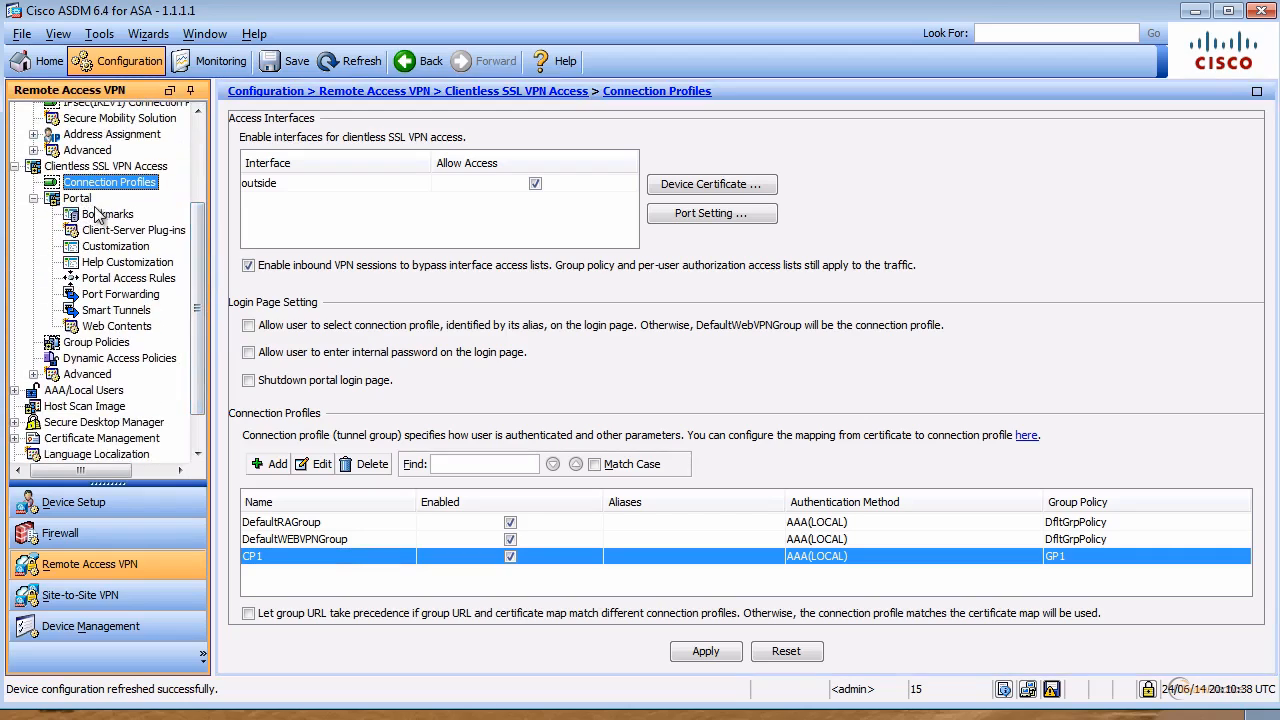
left_click(137, 316)
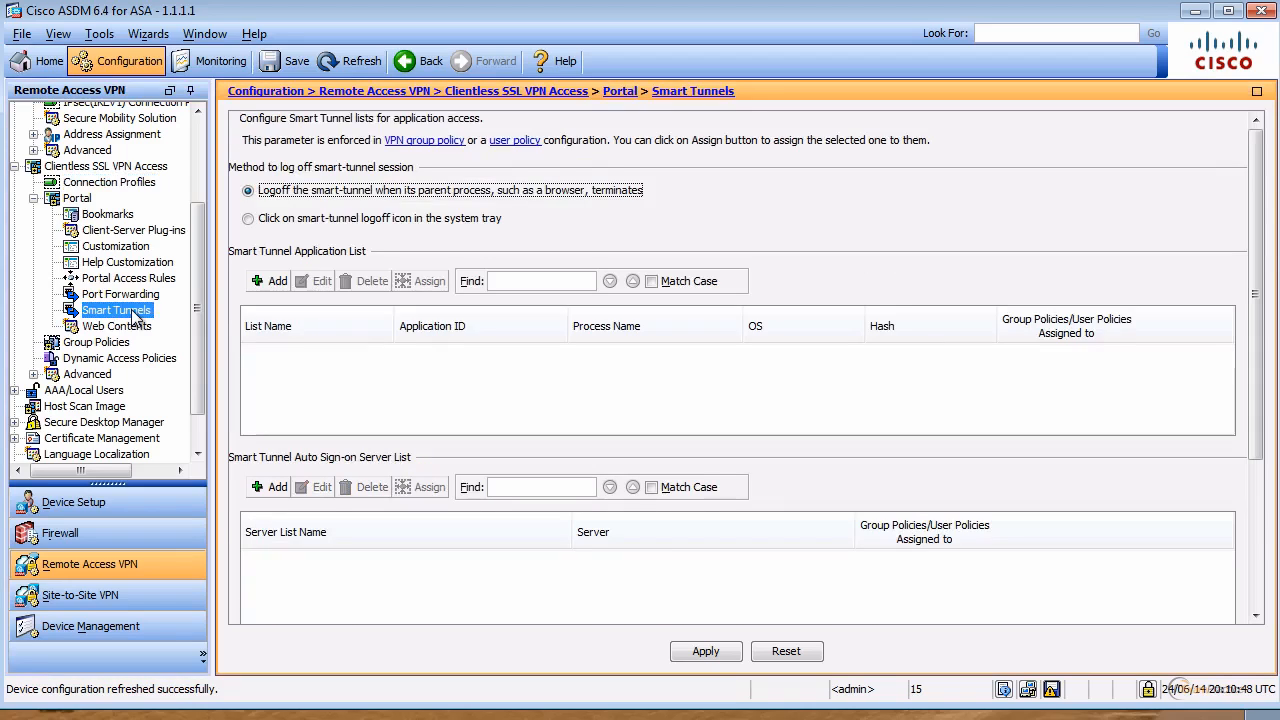